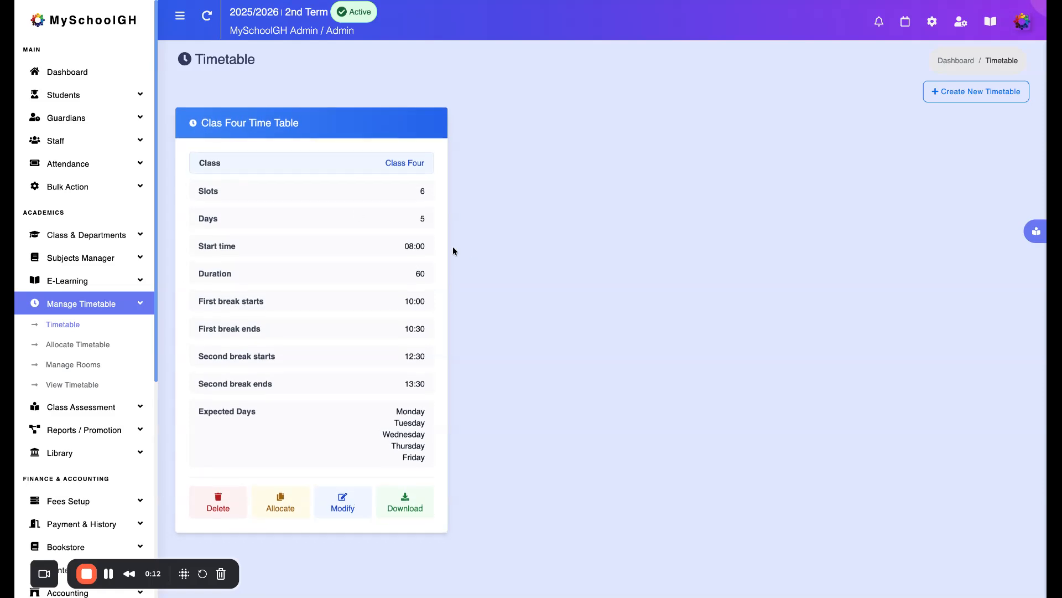
Start creating a new timetable and assign it to Class Five
left_click(110, 303)
left_click(111, 303)
left_click(69, 325)
left_click(980, 91)
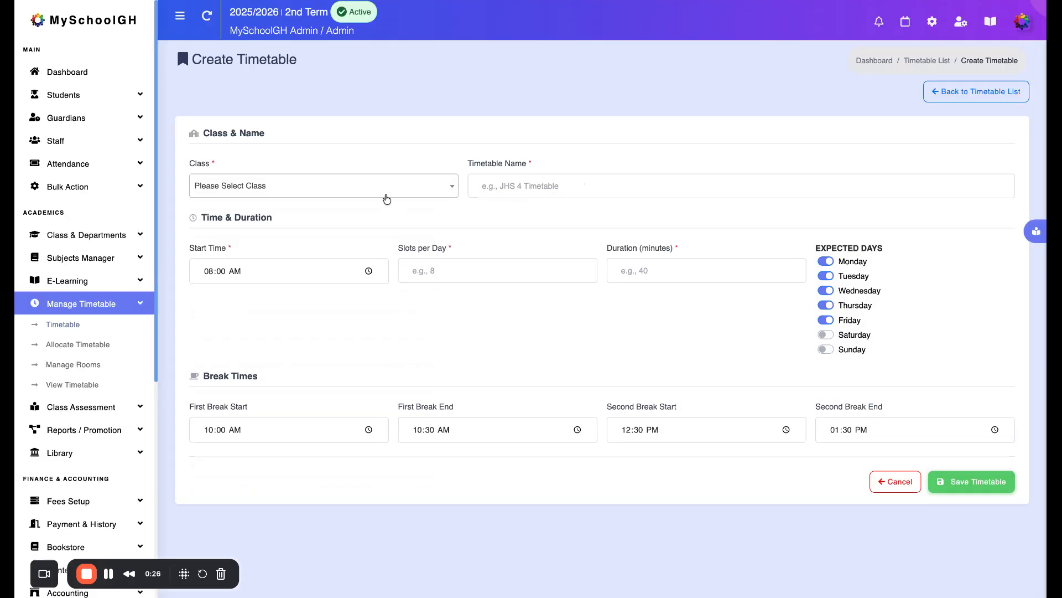
left_click(386, 194)
scroll(315, 308, "down", 1)
left_click(289, 315)
Name the new timetable "Class 5 Timetable"
left_click(504, 179)
type("Class Fic")
key("BackSpace")
key("BackSpace")
type("5 Timetable")
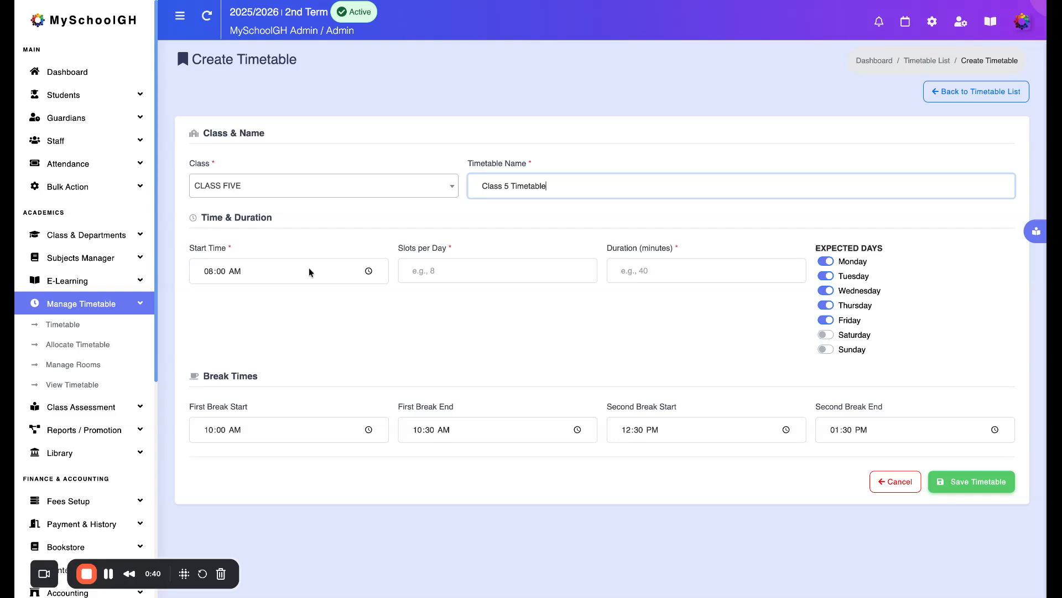
Set the timetable to 6 slots per day with a duration of 60 minutes each
left_click(437, 273)
type("6")
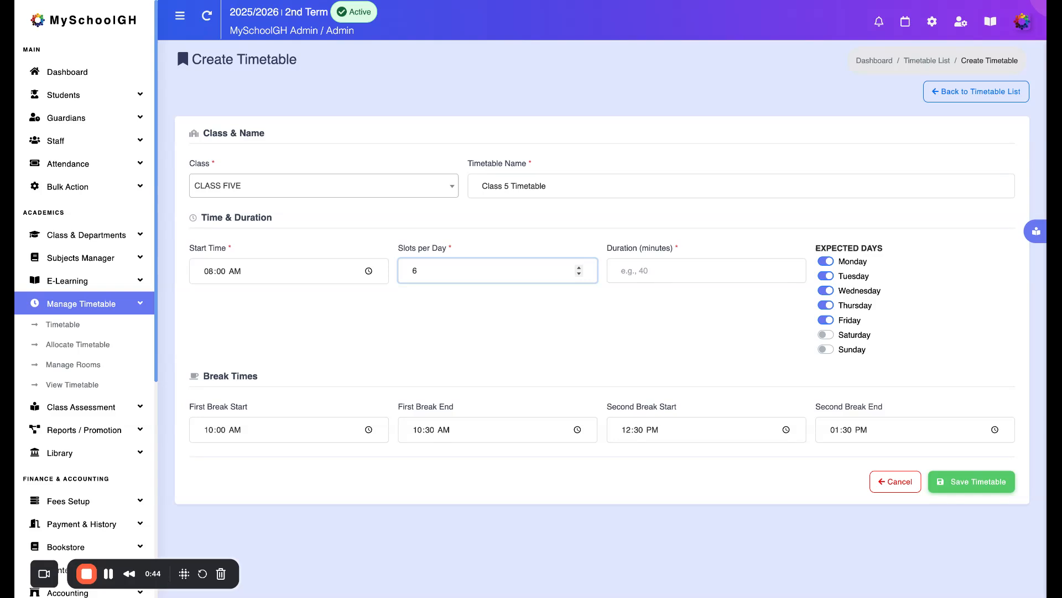
left_click(623, 268)
type("60")
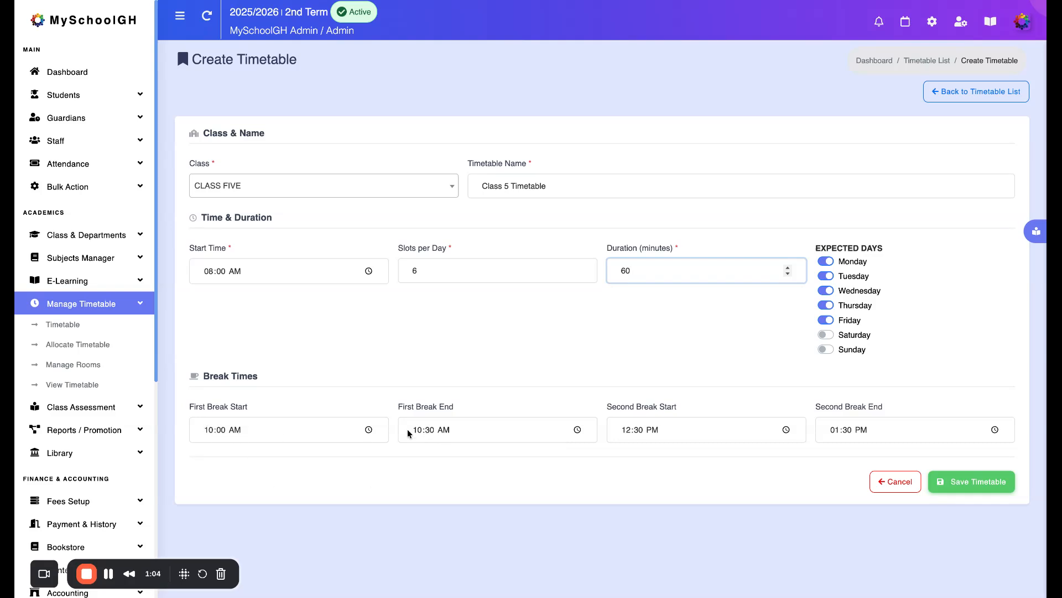
left_click_drag(604, 404, 696, 404)
left_click(637, 429)
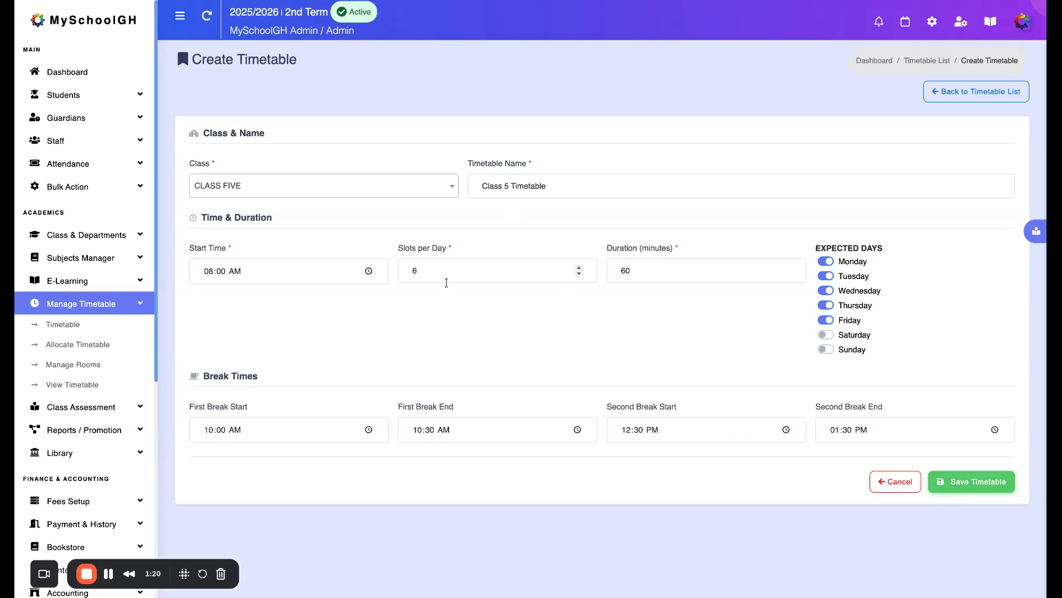
Save the new timetable record and open the subject allocation grid for Class 5 Timetable
left_click(972, 481)
left_click(561, 374)
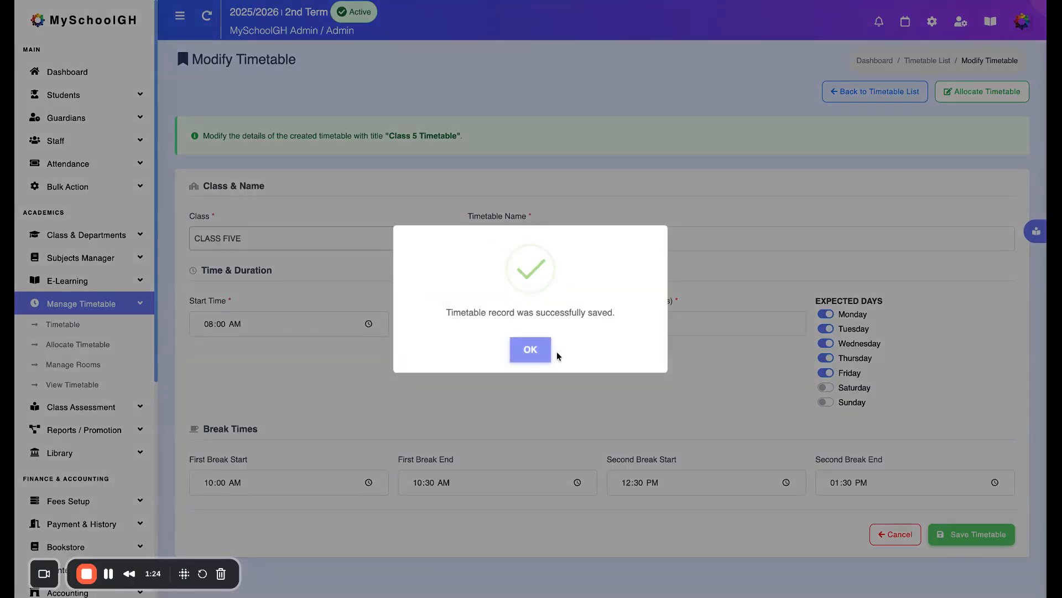
left_click(532, 350)
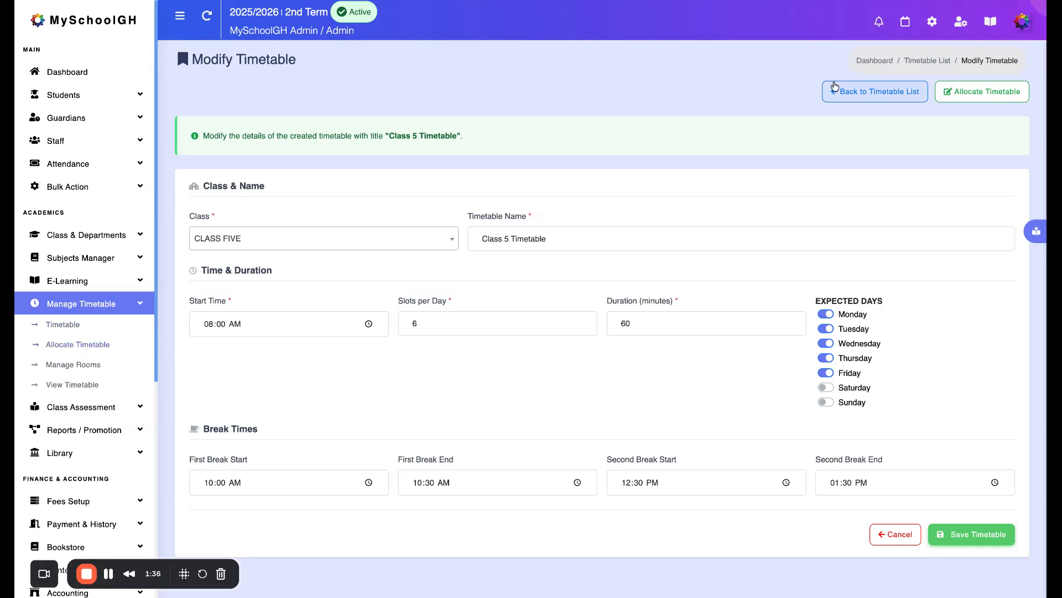
left_click(980, 91)
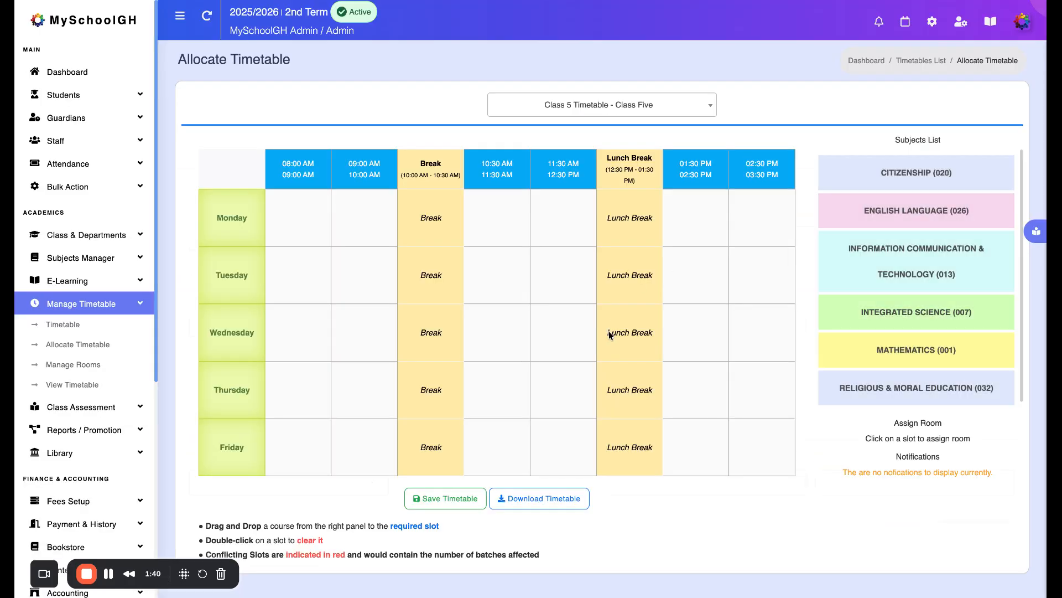
left_click(579, 106)
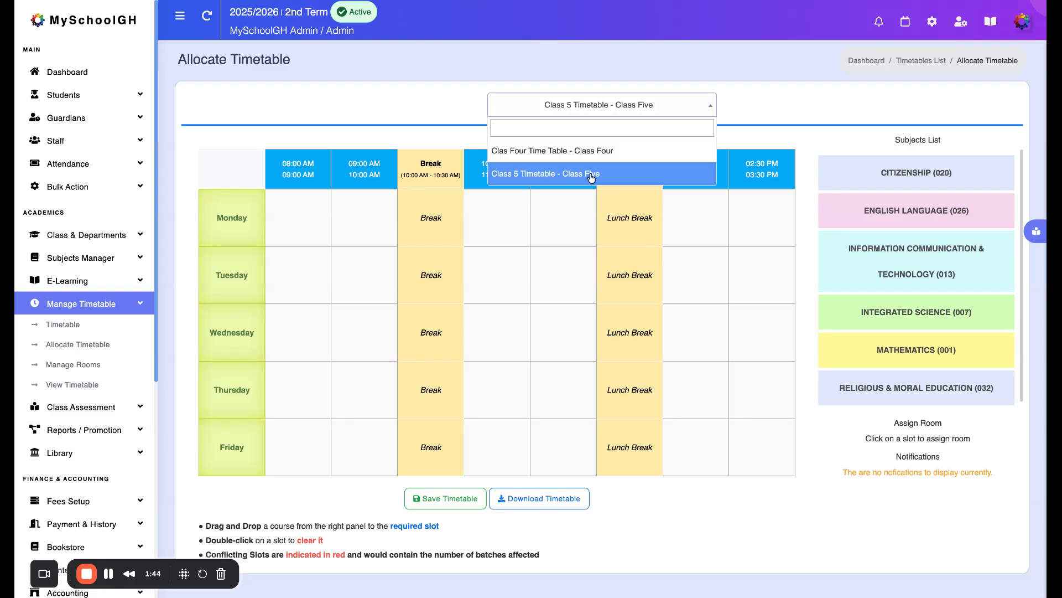
left_click(585, 226)
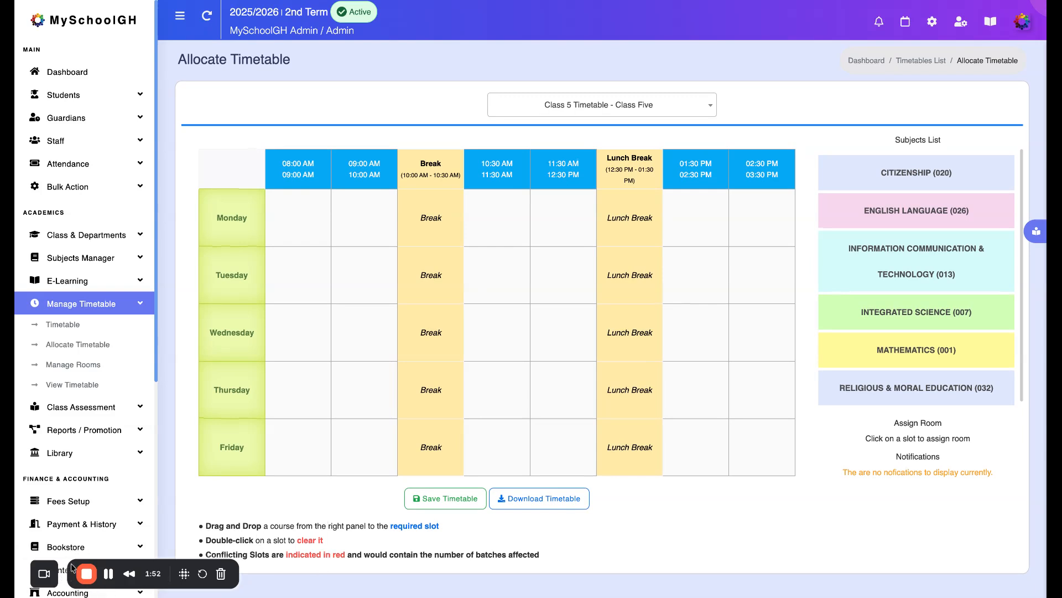
left_click_drag(42, 580, 979, 597)
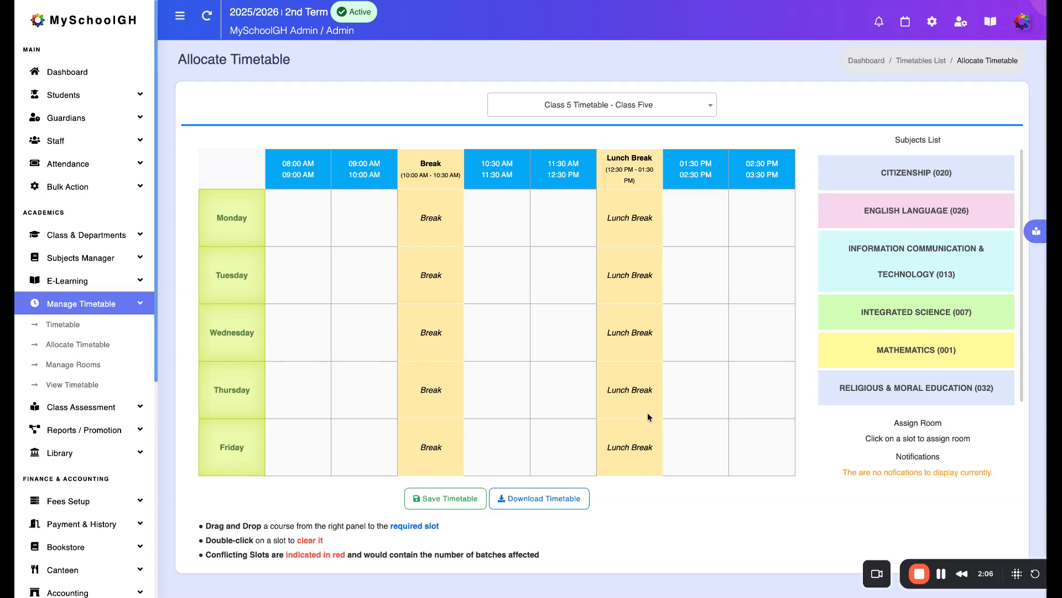
left_click_drag(204, 540, 381, 542)
left_click(381, 543)
mouse_move(916, 567)
left_click_drag(915, 564, 946, 562)
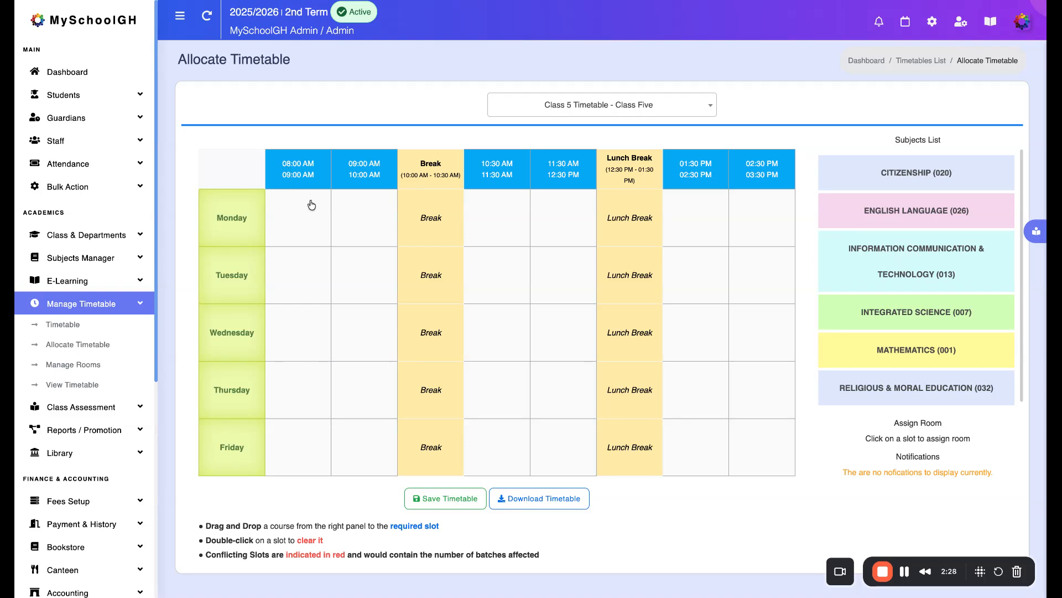
Allocate Monday's first four slots: English Language at 08:00, Information Communication & Technology at 09:00, and Integrated Science at 10:30 and 11:30
left_click_drag(910, 216, 355, 230)
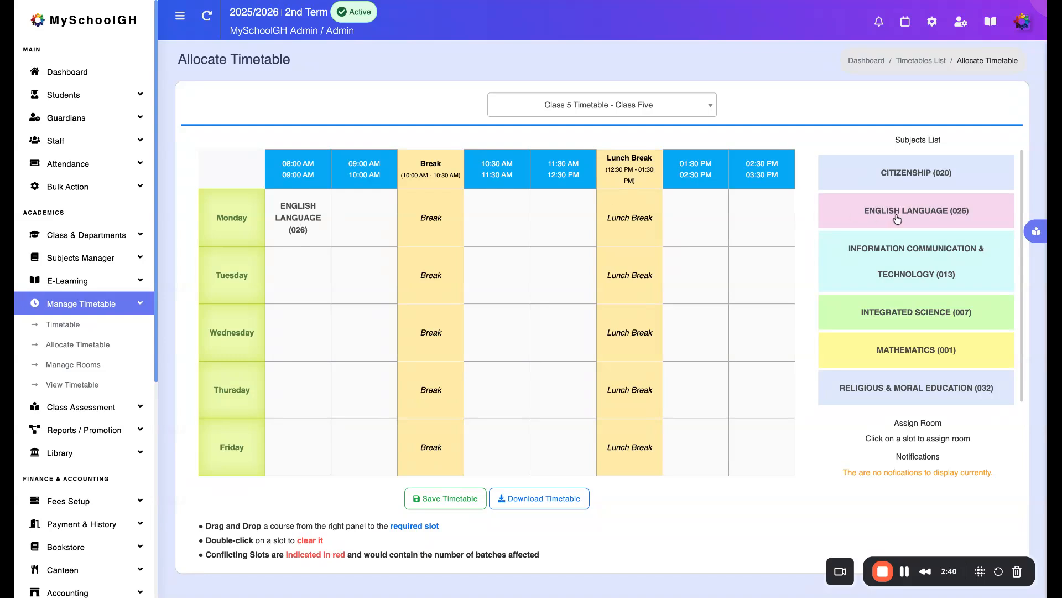
left_click_drag(903, 251, 364, 219)
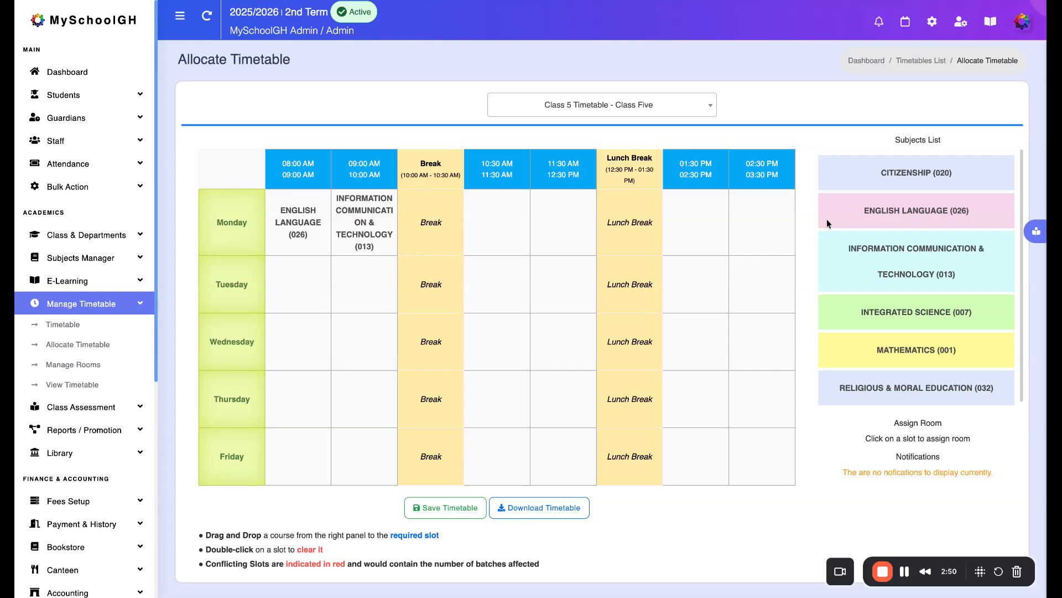
left_click_drag(924, 312, 526, 231)
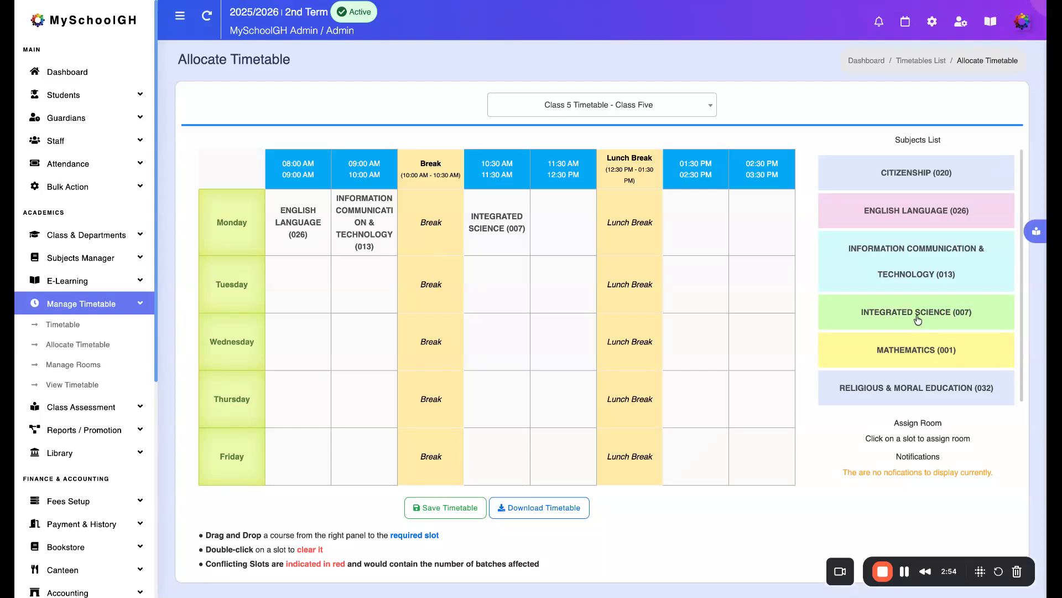
left_click_drag(918, 316, 587, 240)
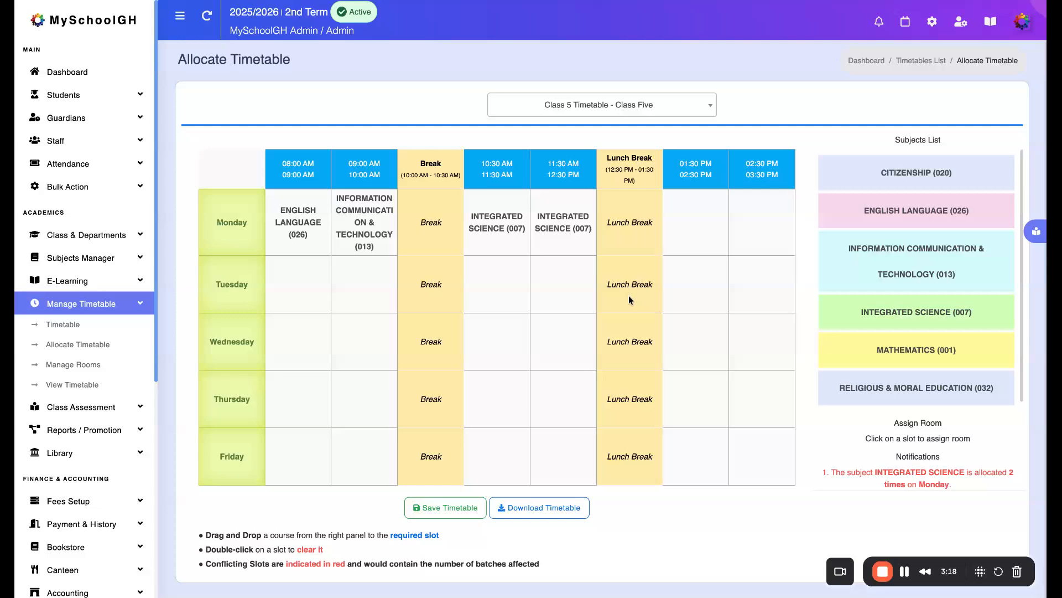
Save the subject allocation of the filled Class 5 timetable
left_click(905, 574)
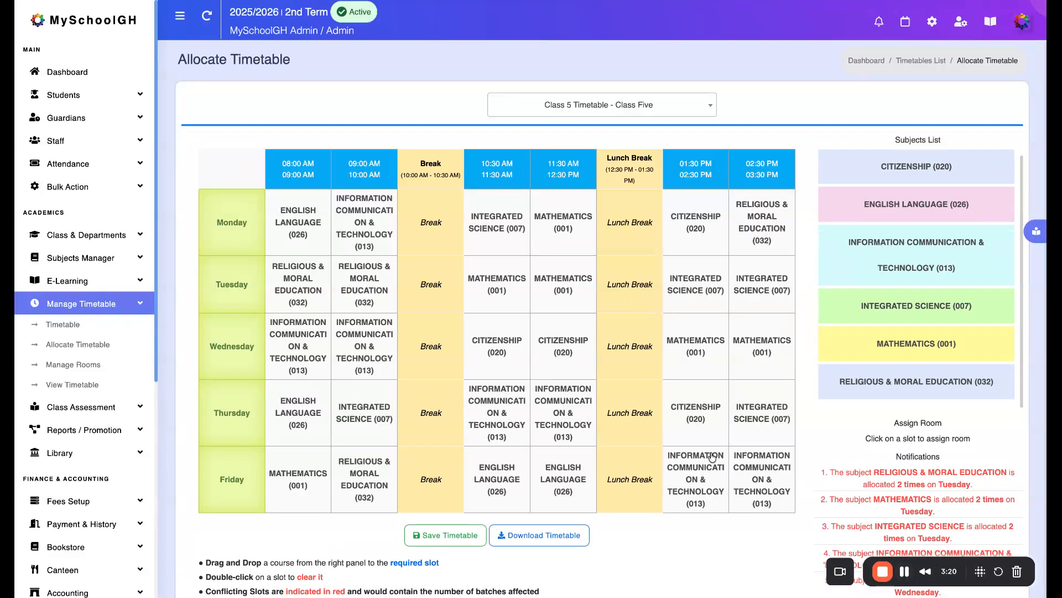
scroll(713, 457, "down", 3)
scroll(712, 457, "up", 3)
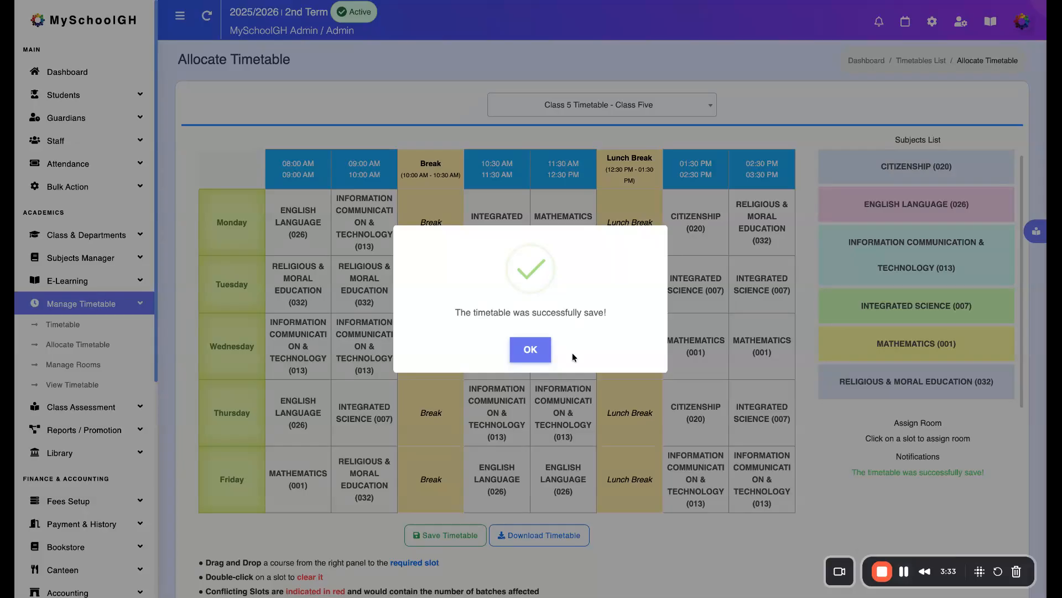
left_click(540, 352)
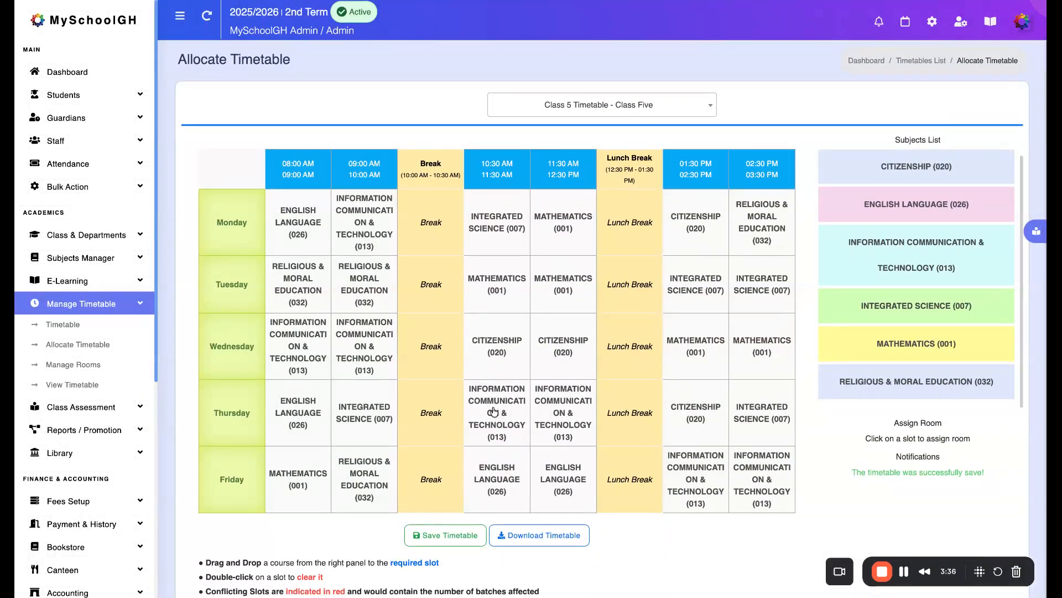
Download the Class 5 timetable as a PDF, review its pages, and return to the allocation grid
left_click(543, 537)
left_click(541, 535)
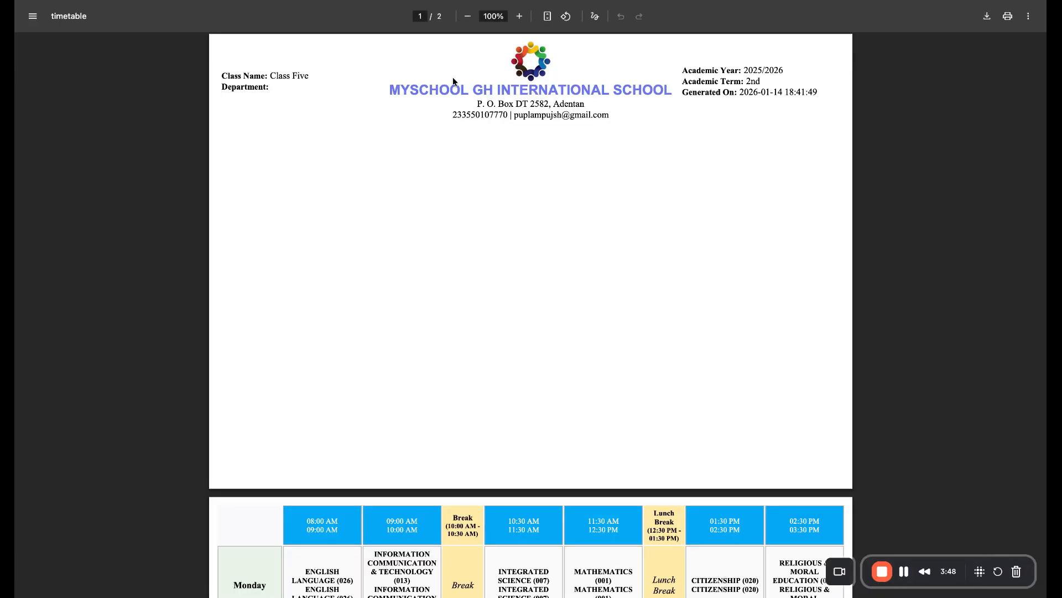
scroll(481, 213, "down", 3)
scroll(482, 216, "down", 4)
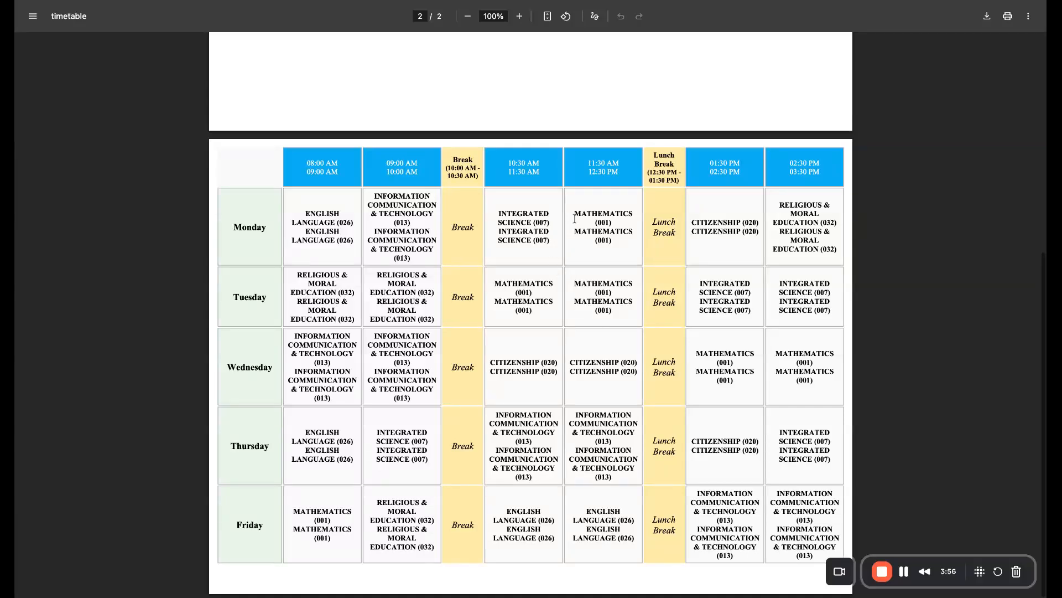
scroll(543, 208, "up", 5)
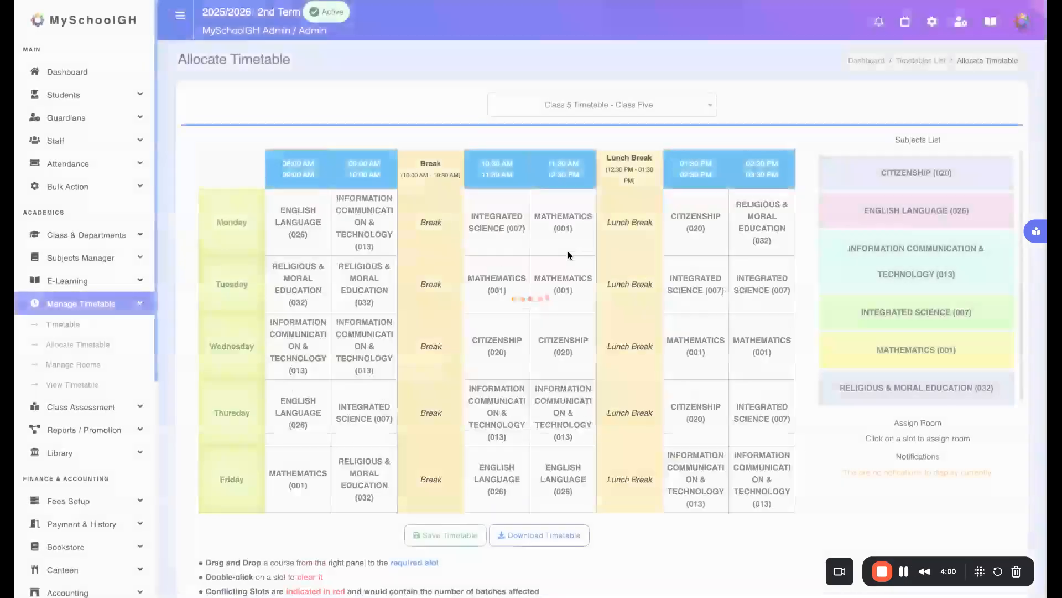
scroll(584, 331, "down", 3)
scroll(586, 334, "up", 3)
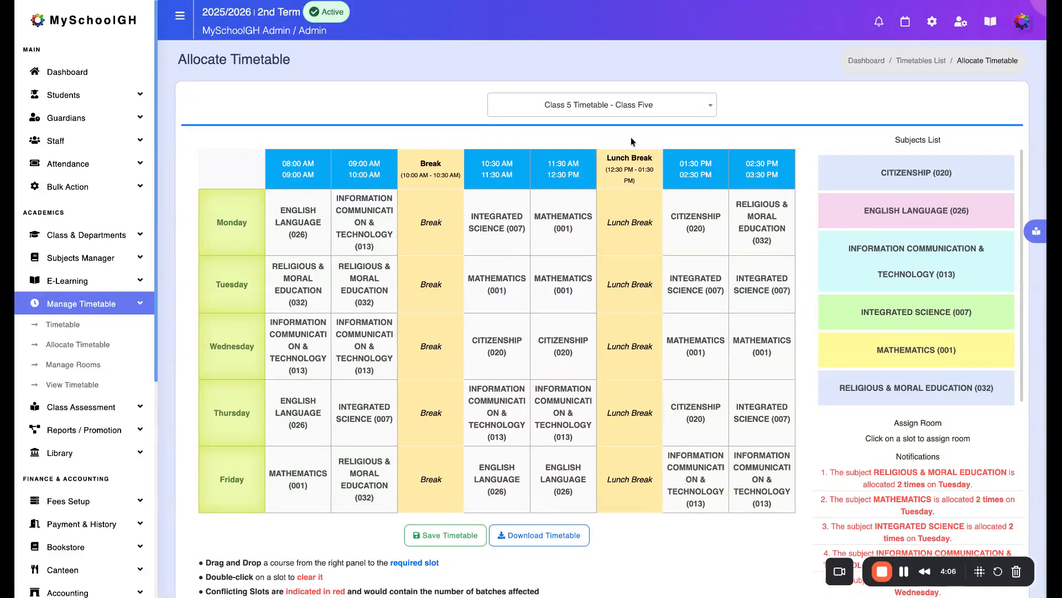
Open a Class Five student's record from the students list and show the student's timetable
left_click(104, 97)
left_click(105, 117)
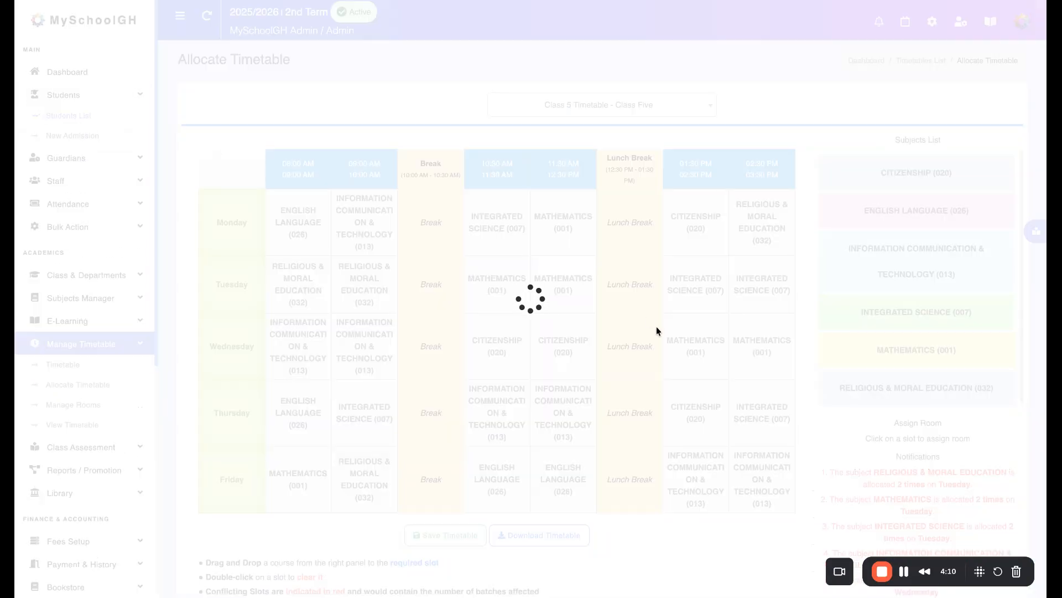
scroll(660, 408, "down", 3)
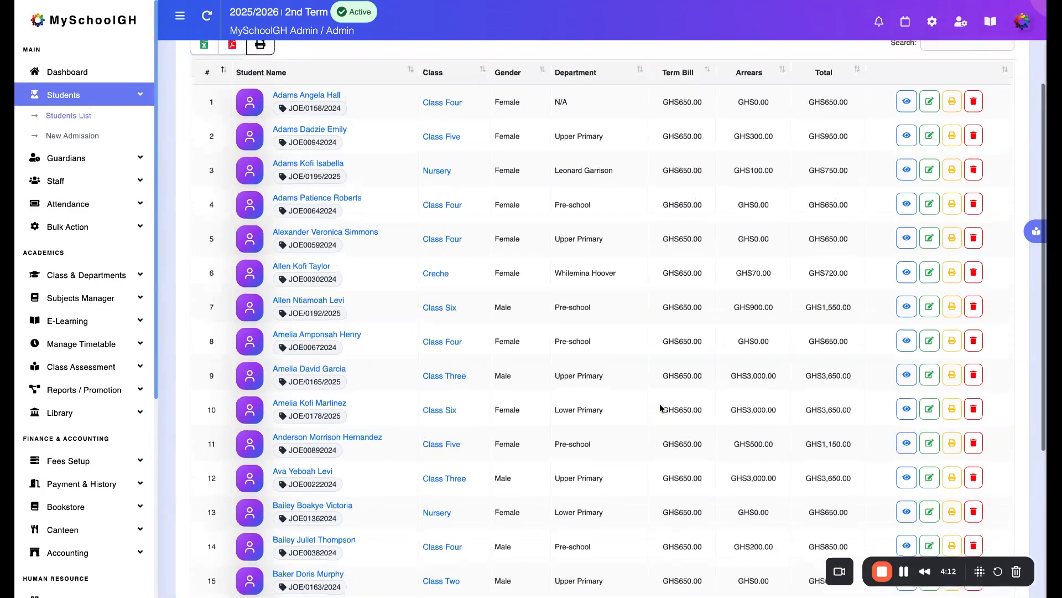
scroll(449, 411, "down", 1)
left_click(331, 417)
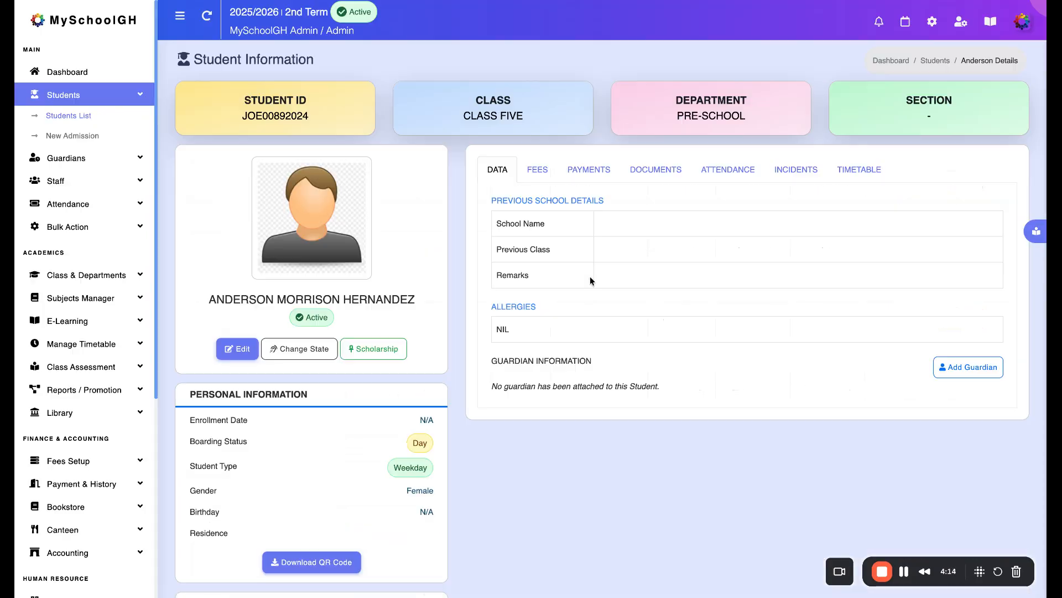
left_click(855, 167)
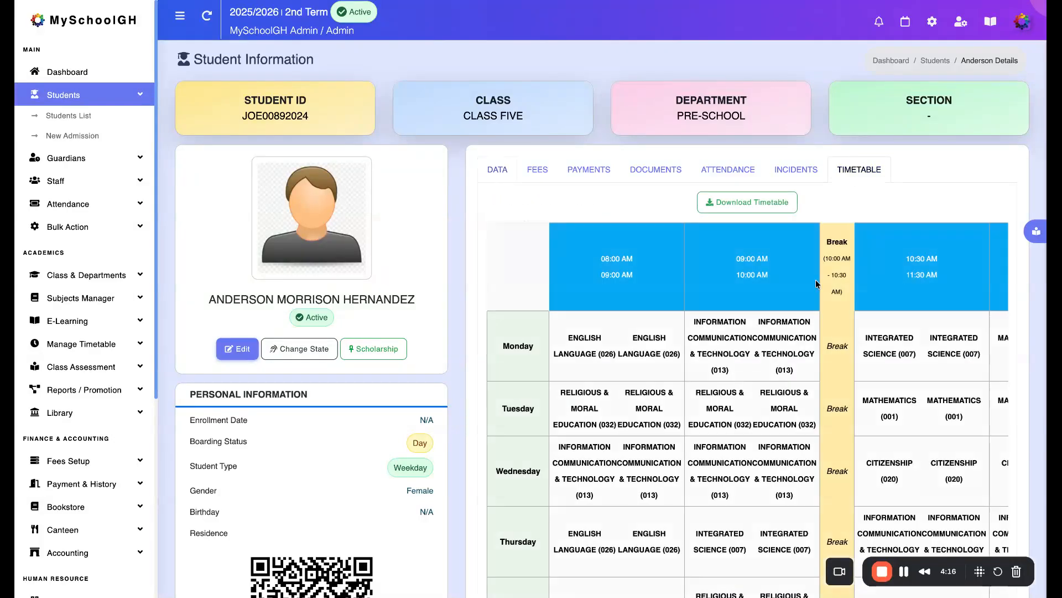
Examine the student's timetable across all days and time slots, from the first lesson to the last
scroll(779, 431, "right", 8)
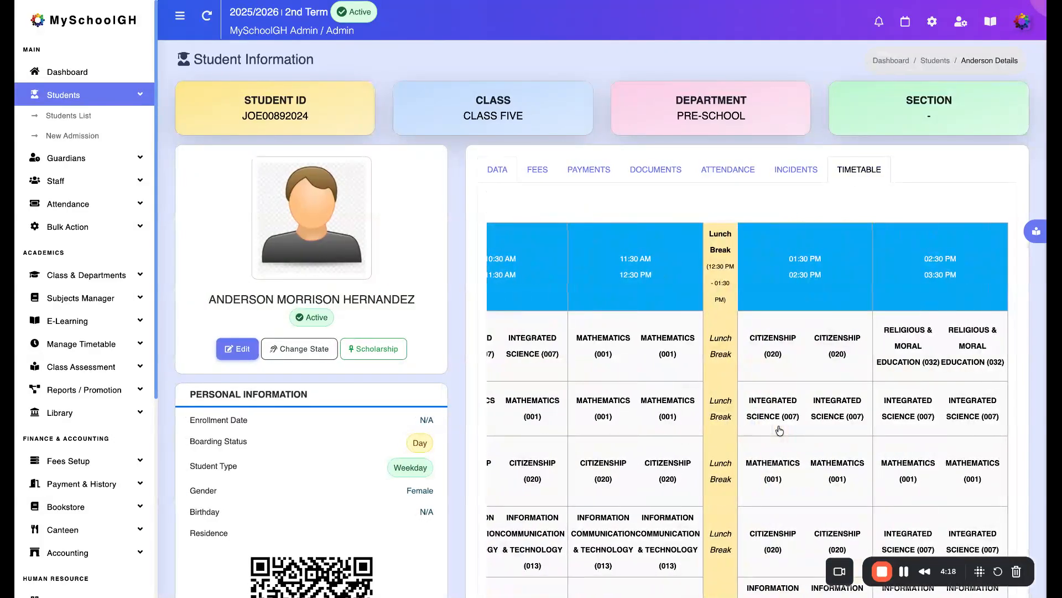
scroll(779, 430, "left", 8)
scroll(779, 431, "down", 3)
scroll(779, 431, "right", 8)
scroll(721, 359, "left", 8)
scroll(721, 360, "up", 4)
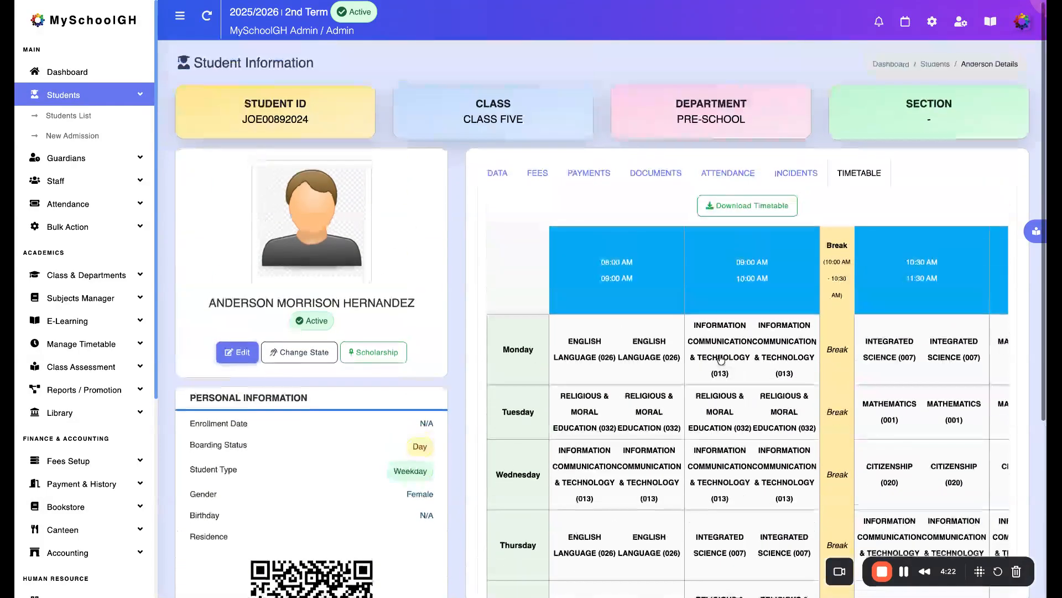
scroll(752, 482, "down", 5)
scroll(752, 481, "up", 5)
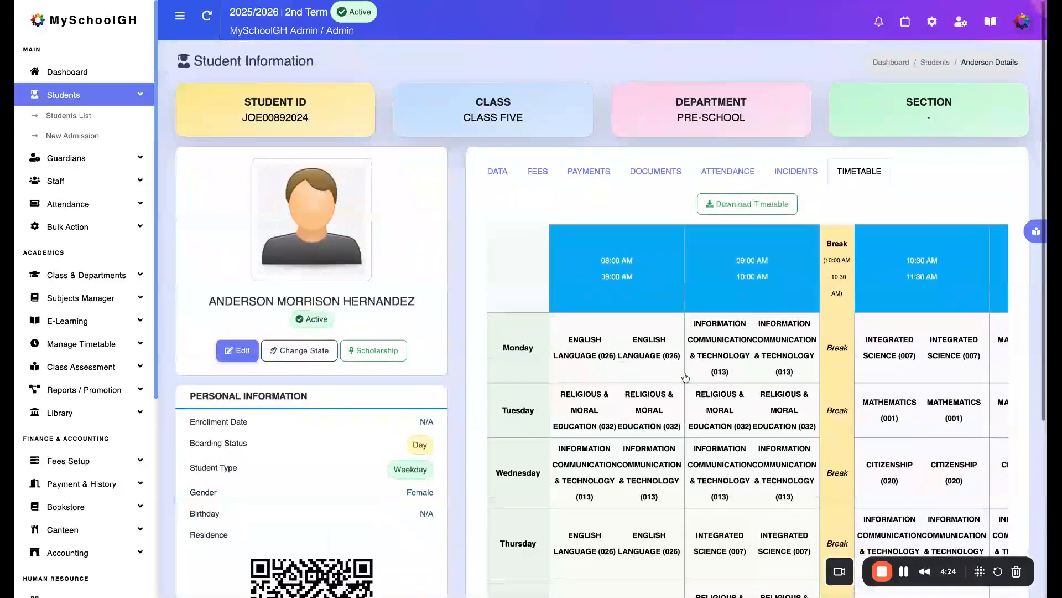
scroll(689, 408, "right", 8)
scroll(689, 409, "down", 1)
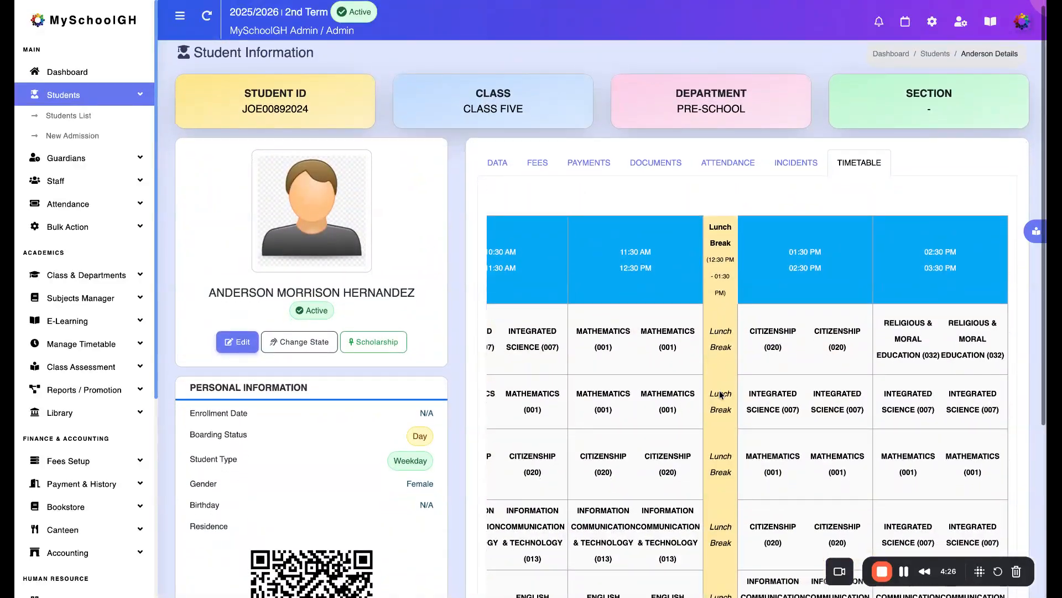
scroll(888, 368, "left", 8)
Leave the student's record, go back to the allocation grid, and open the list of timetables
scroll(622, 307, "left", 5)
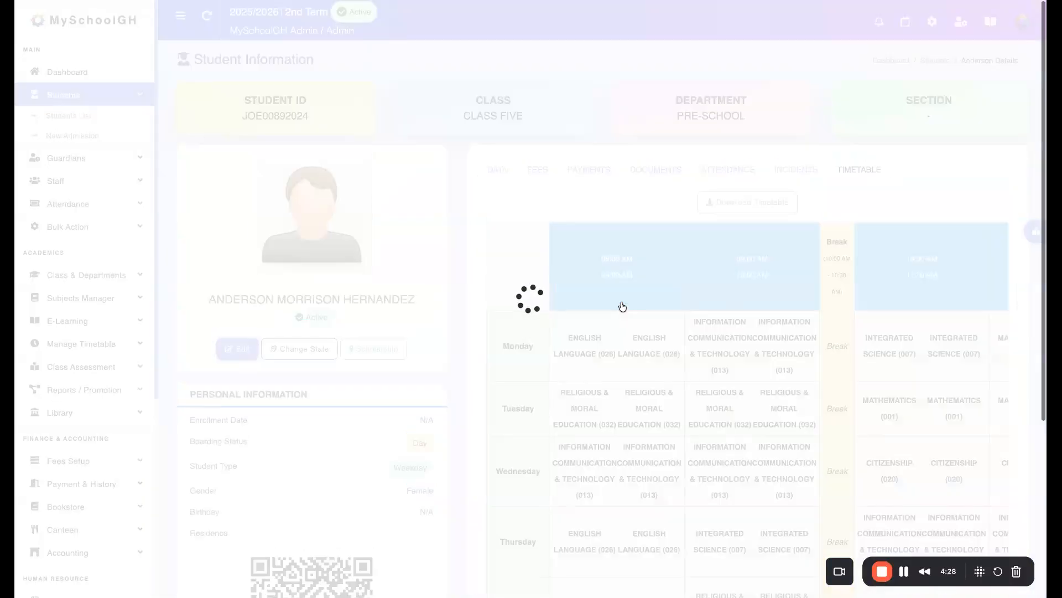
scroll(622, 307, "left", 5)
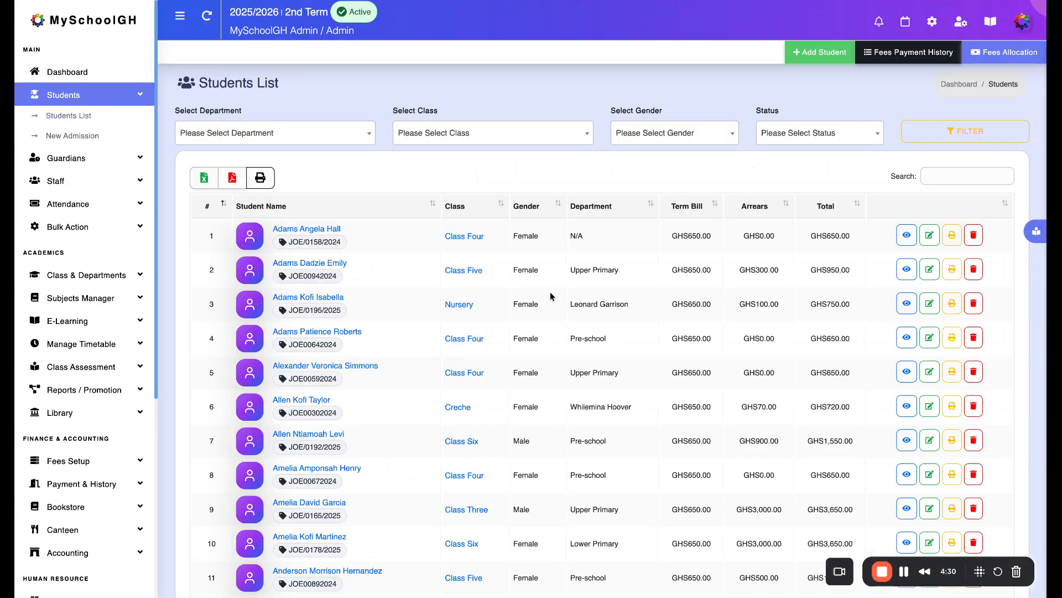
scroll(553, 347, "down", 2)
scroll(553, 347, "up", 3)
scroll(553, 347, "left", 5)
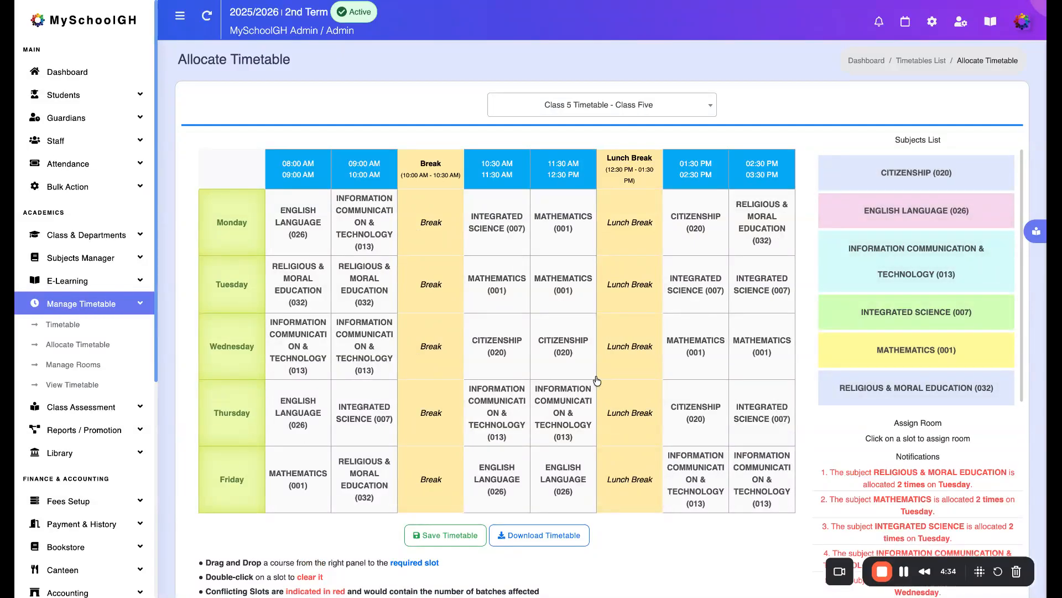
scroll(597, 381, "down", 3)
scroll(401, 271, "up", 3)
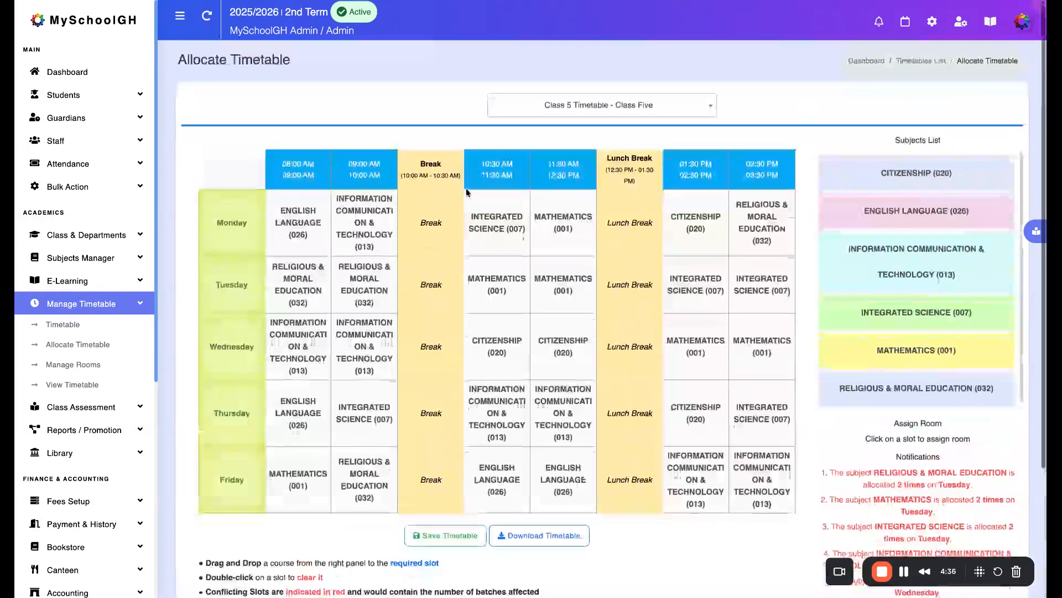
left_click(66, 325)
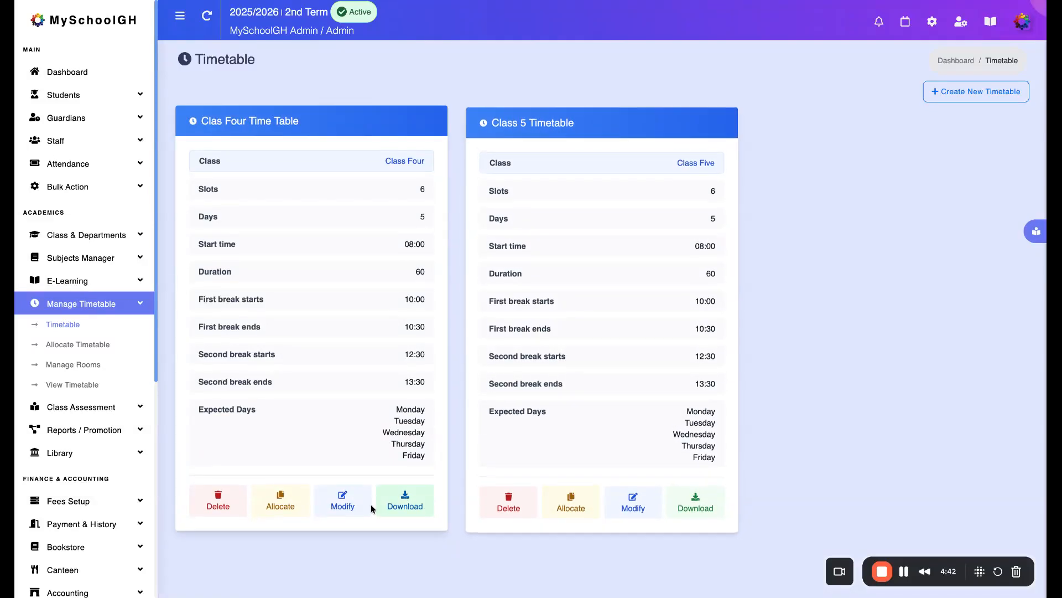
Open the Class Four timetable for subject allocation
left_click(281, 508)
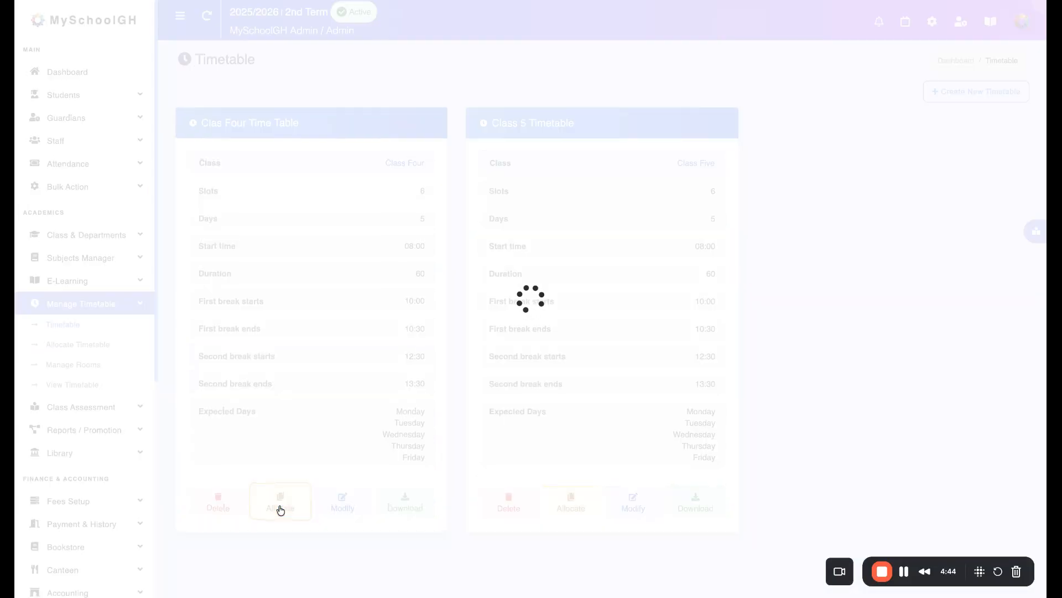
Try allocating Citizenship to Monday's 08:00 and 09:00 AM slots, retry the 08:00 AM slot, and clear the allocations
left_click_drag(872, 182, 324, 223)
left_click_drag(905, 184, 374, 224)
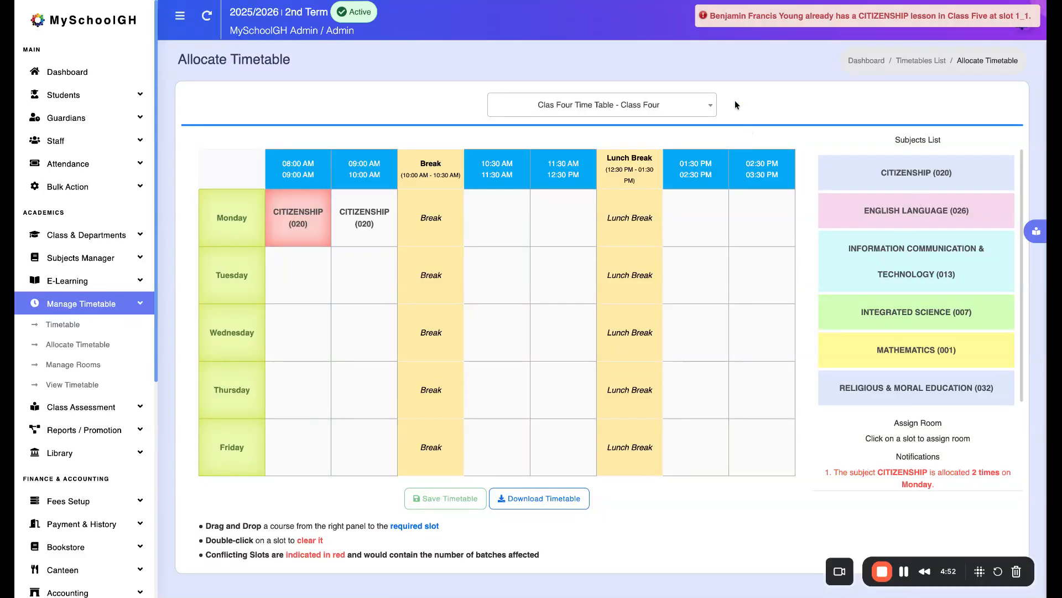
double_click(359, 230)
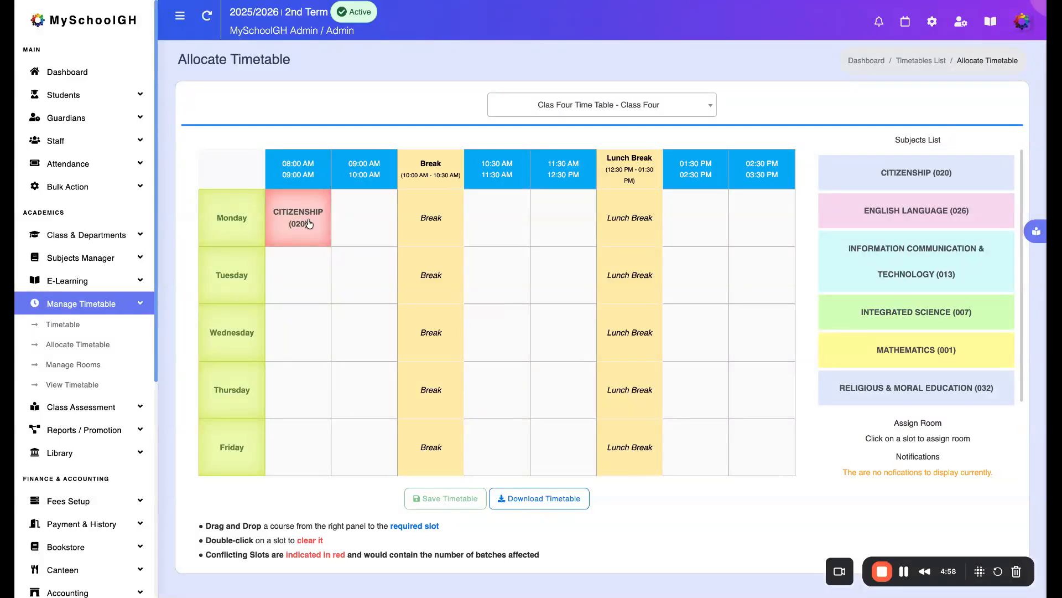
double_click(309, 224)
left_click_drag(922, 182, 334, 236)
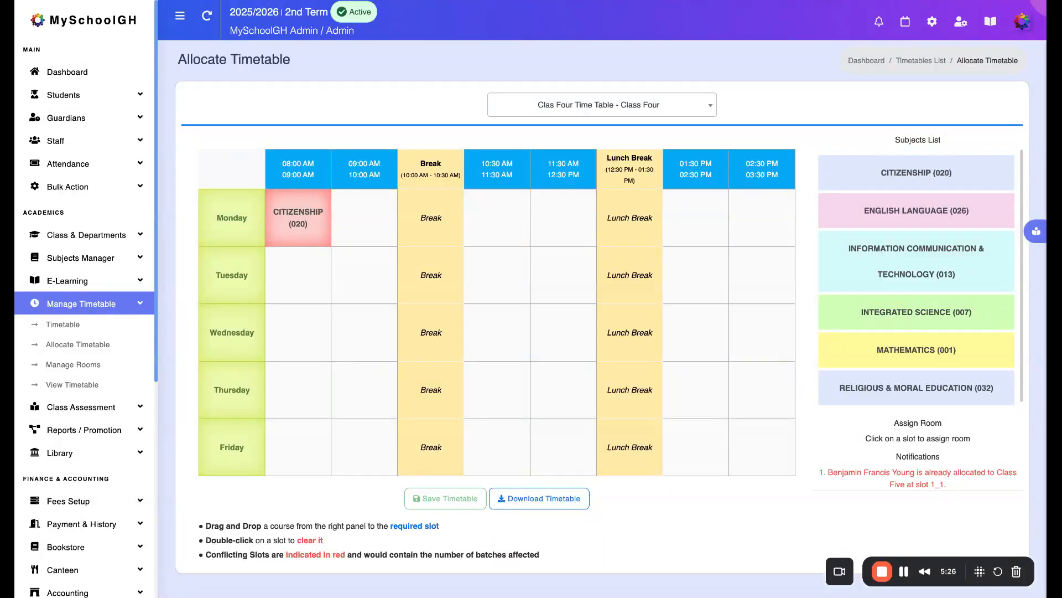
double_click(300, 223)
Allocate Integrated Science to Monday's 08:00 AM slot and Citizenship to Monday's 09:00 AM slot
left_click_drag(885, 311, 303, 226)
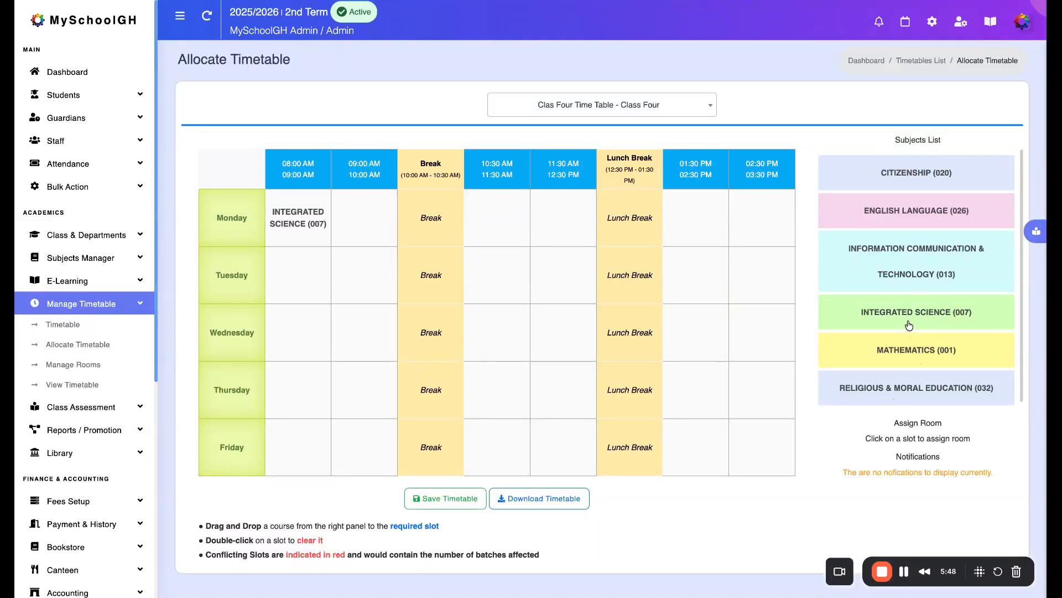
left_click_drag(899, 176, 375, 211)
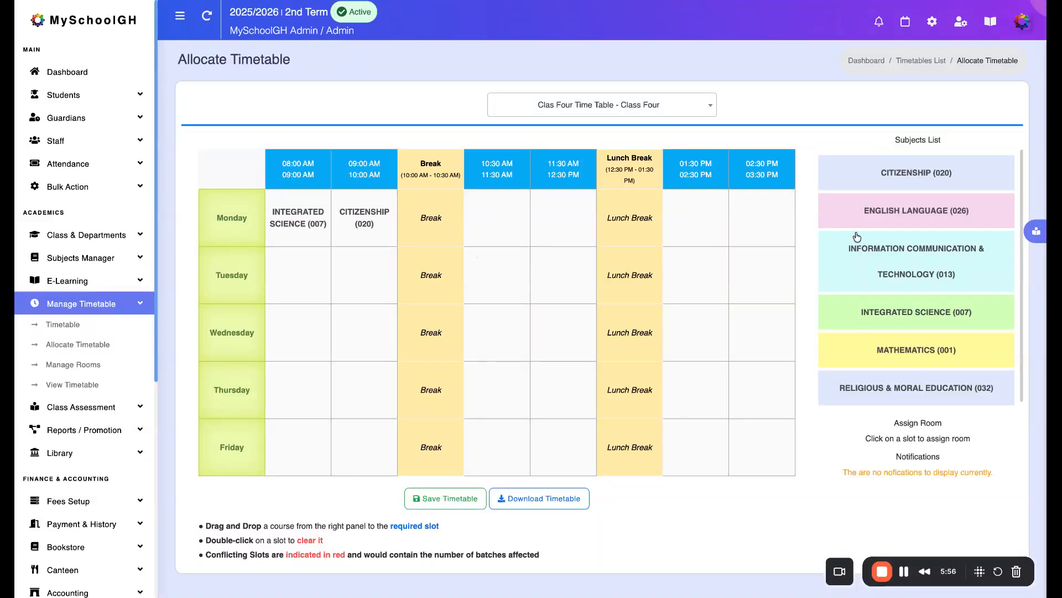
Try Citizenship and Mathematics in Monday's 10:30 AM slot and English Language in the 11:30 AM slot, clearing each allocation
left_click_drag(934, 180, 519, 232)
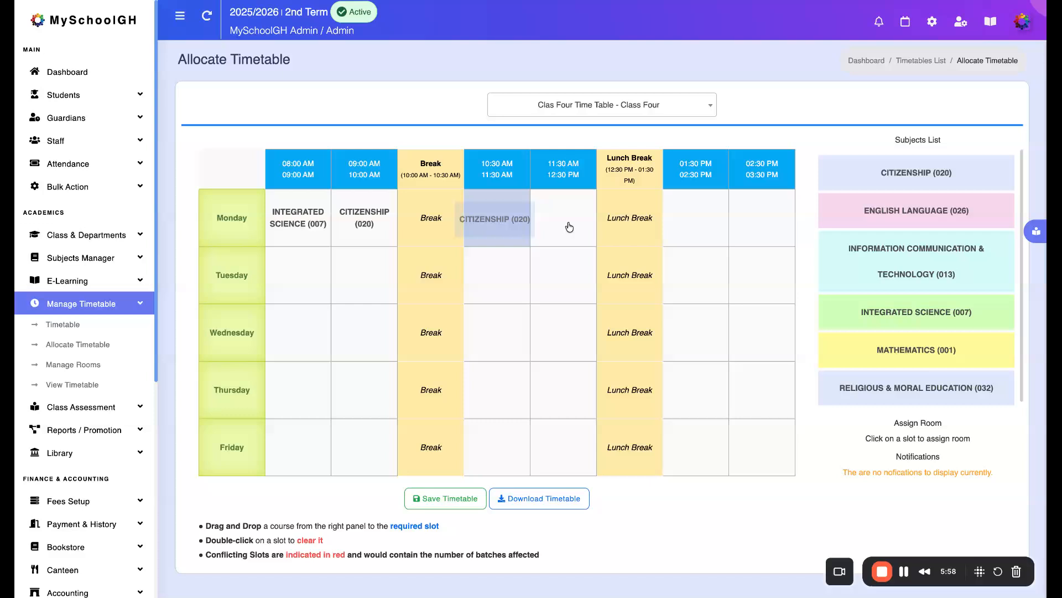
left_click_drag(927, 215, 602, 225)
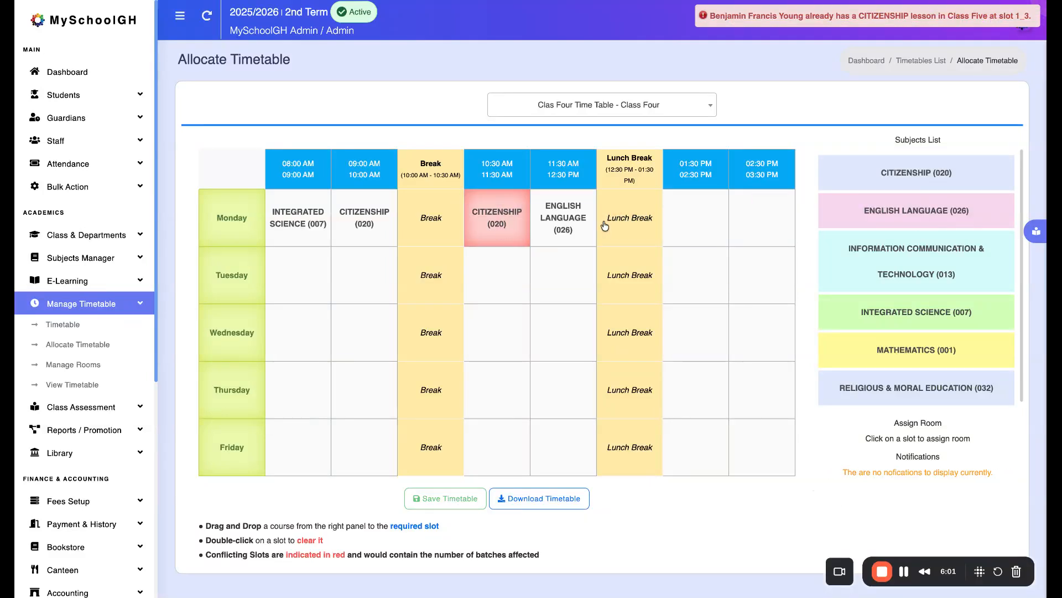
double_click(570, 216)
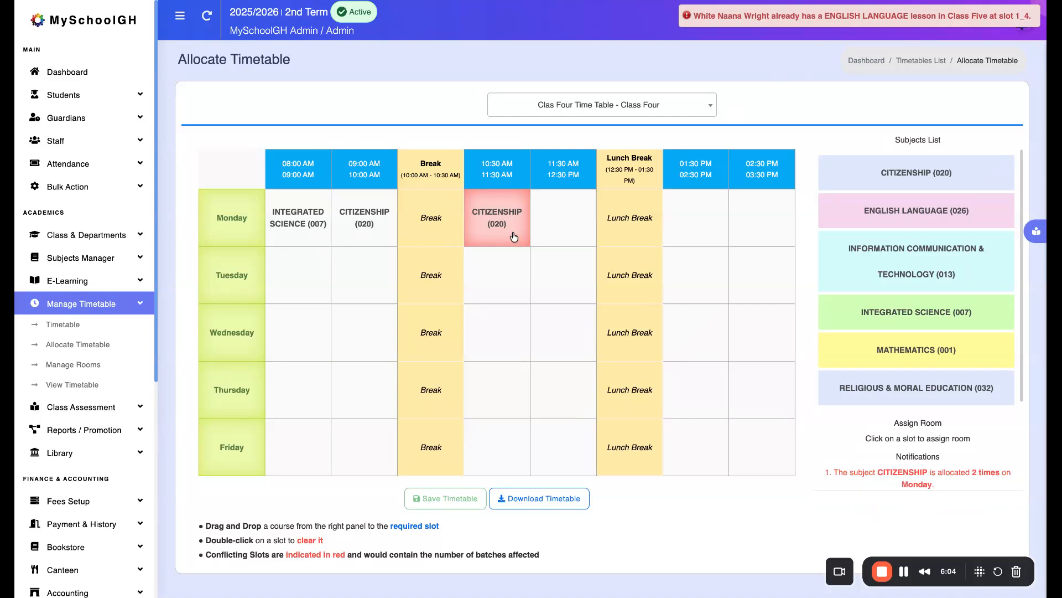
double_click(514, 237)
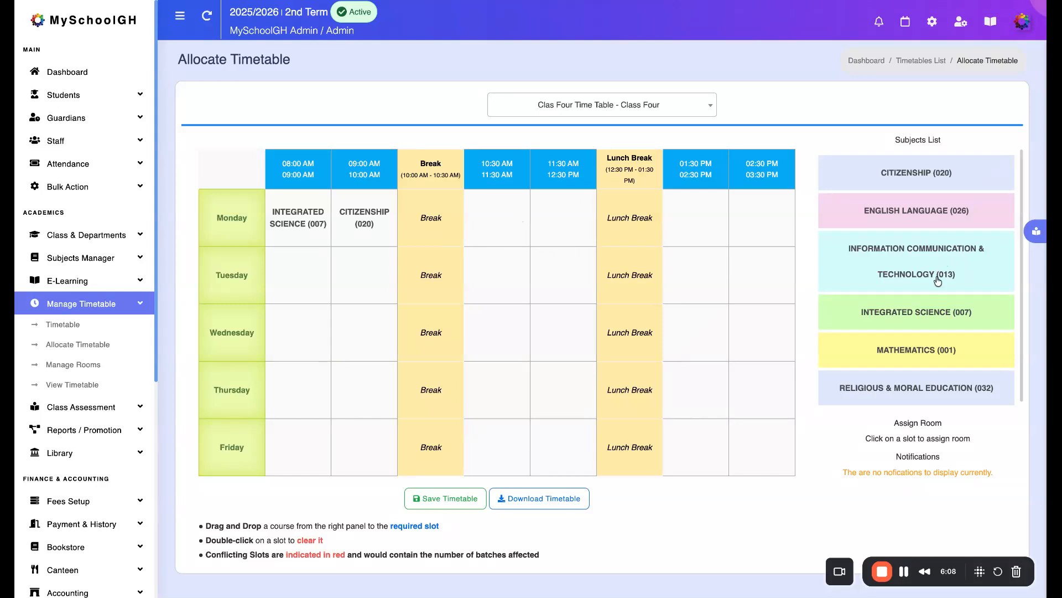
left_click_drag(910, 349, 516, 225)
double_click(504, 225)
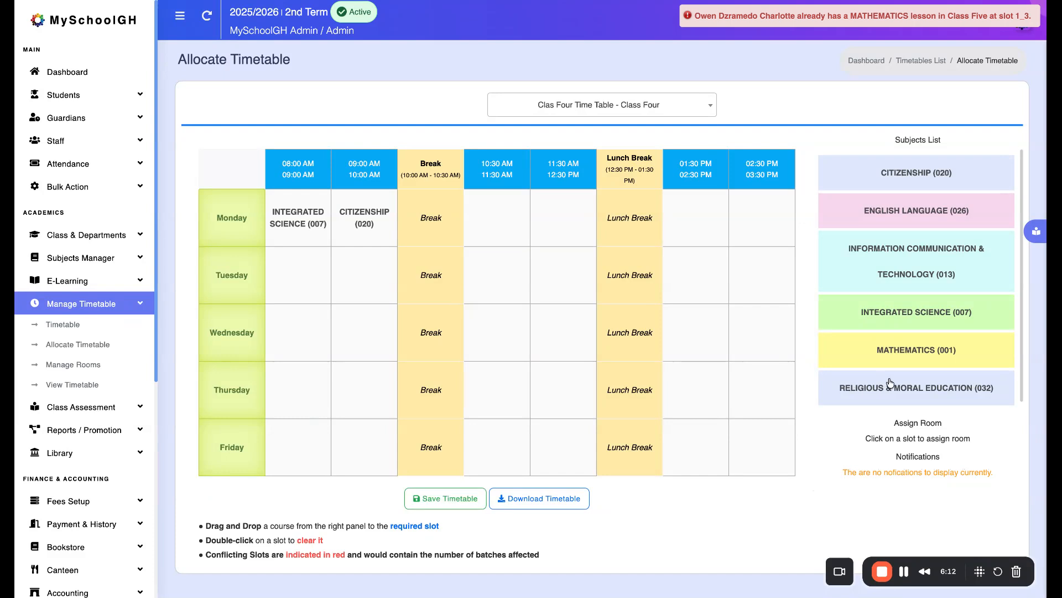
Allocate Religious & Moral Education to Tuesday's 10:30 AM slot and save the Class Four timetable
scroll(900, 380, "down", 1)
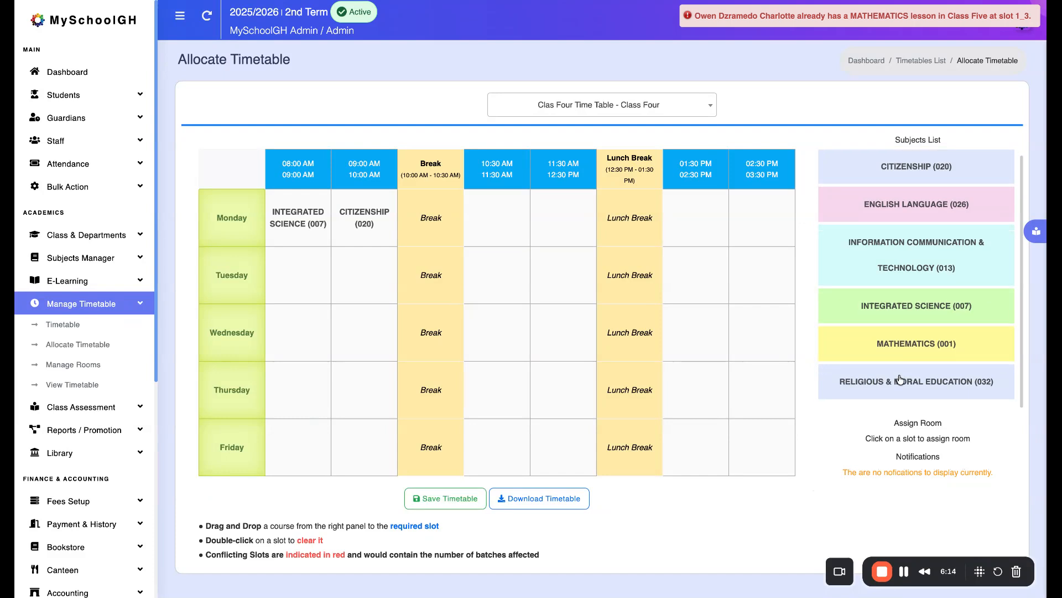
left_click_drag(900, 385, 501, 288)
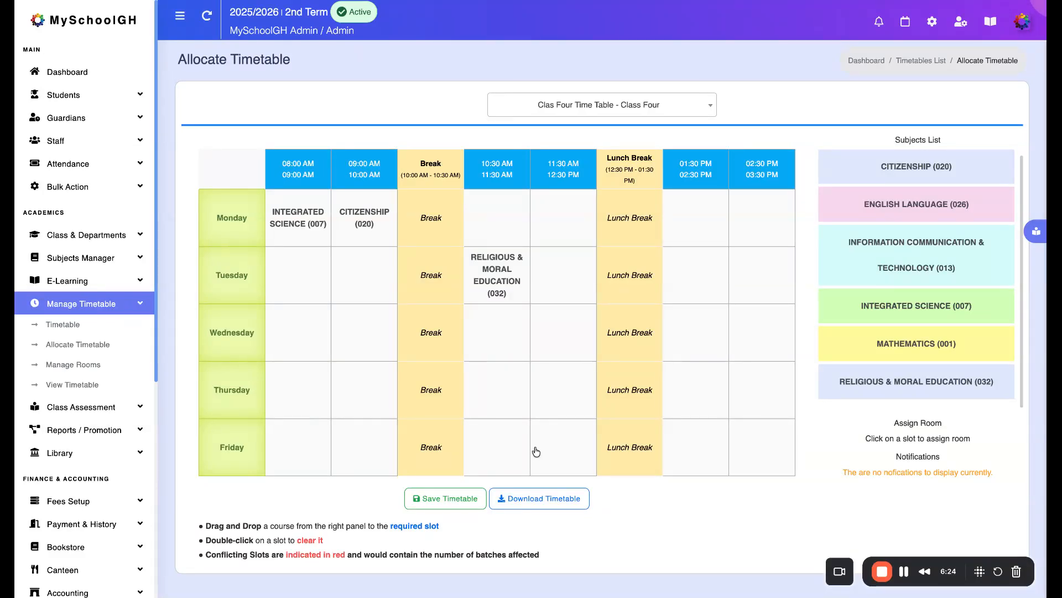
left_click(449, 498)
left_click(565, 372)
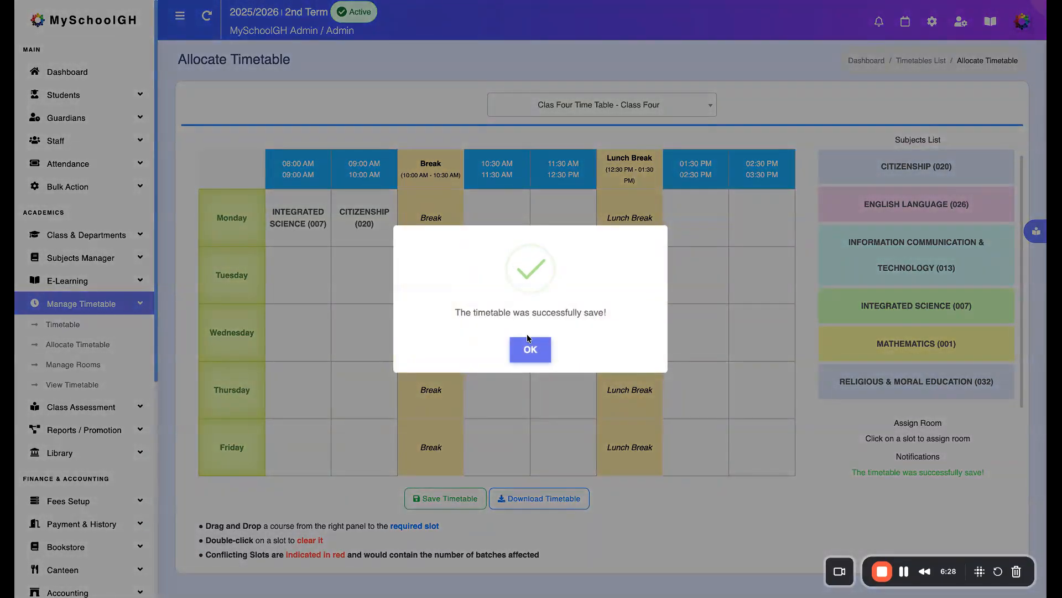
left_click(530, 347)
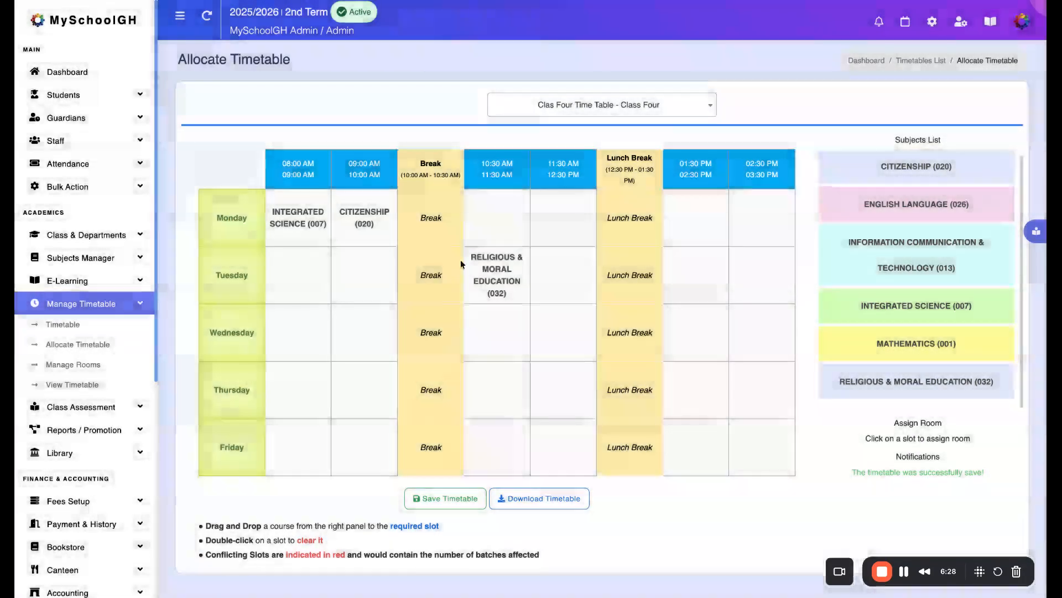
Open the Class 5 timetable's allocation grid, examine its allocated slots and notifications, and return to the list of timetables
left_click(921, 60)
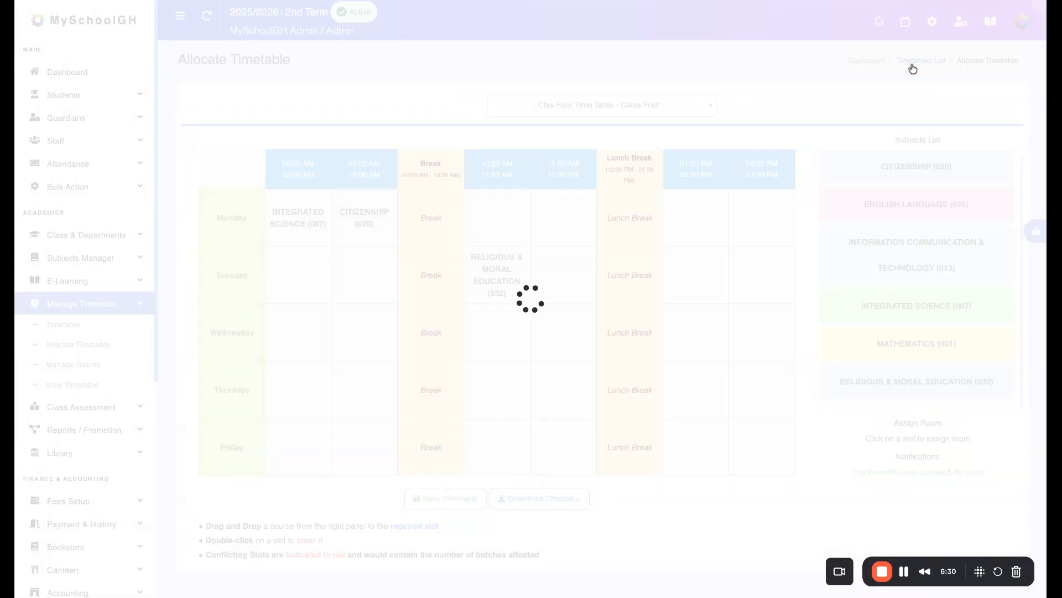
left_click(571, 500)
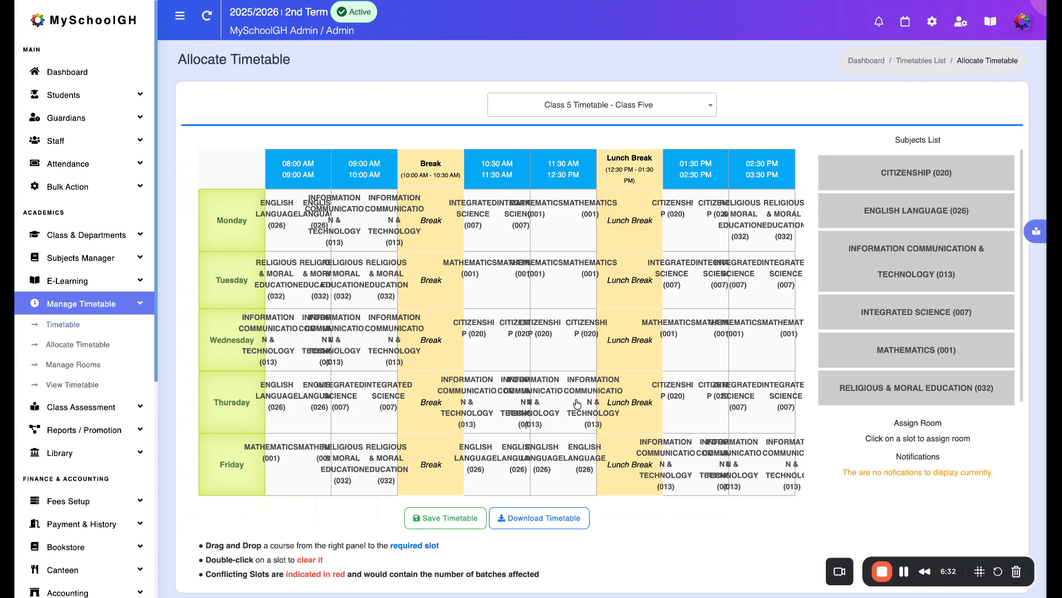
scroll(572, 388, "down", 2)
scroll(579, 395, "up", 2)
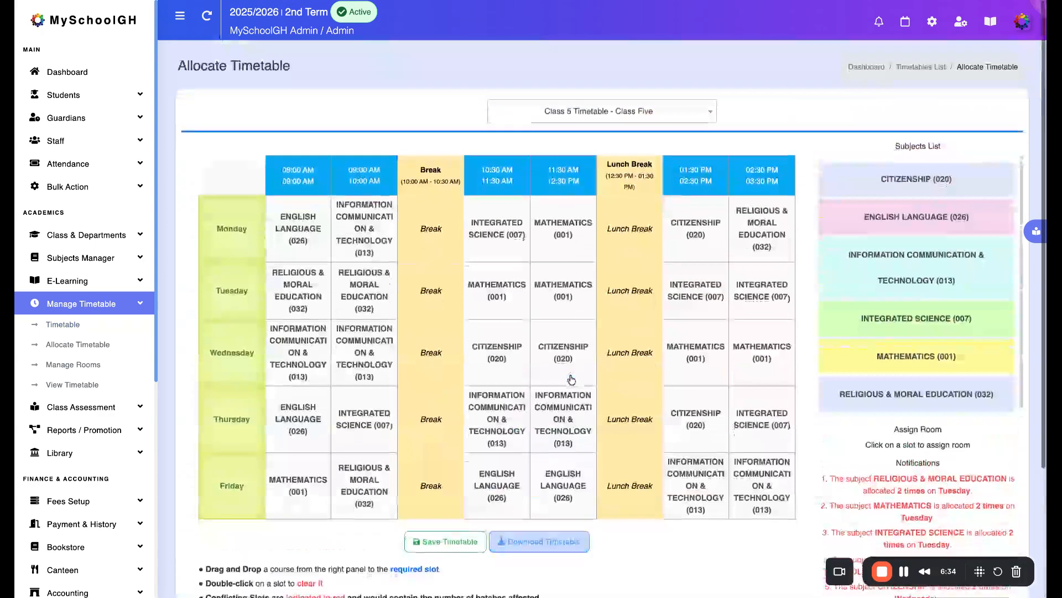
scroll(578, 395, "down", 1)
scroll(578, 390, "up", 1)
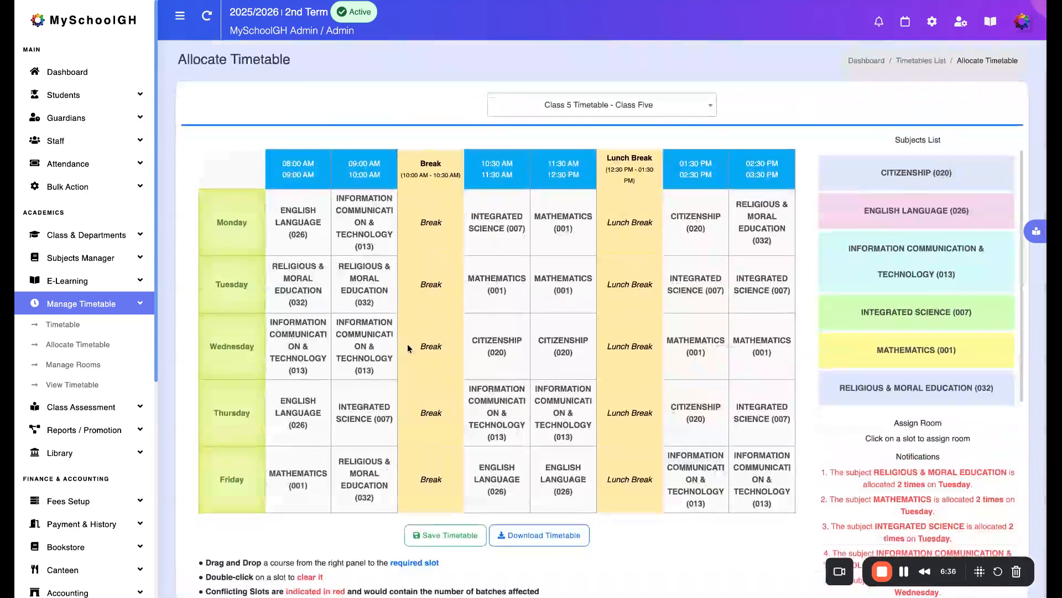
left_click(78, 325)
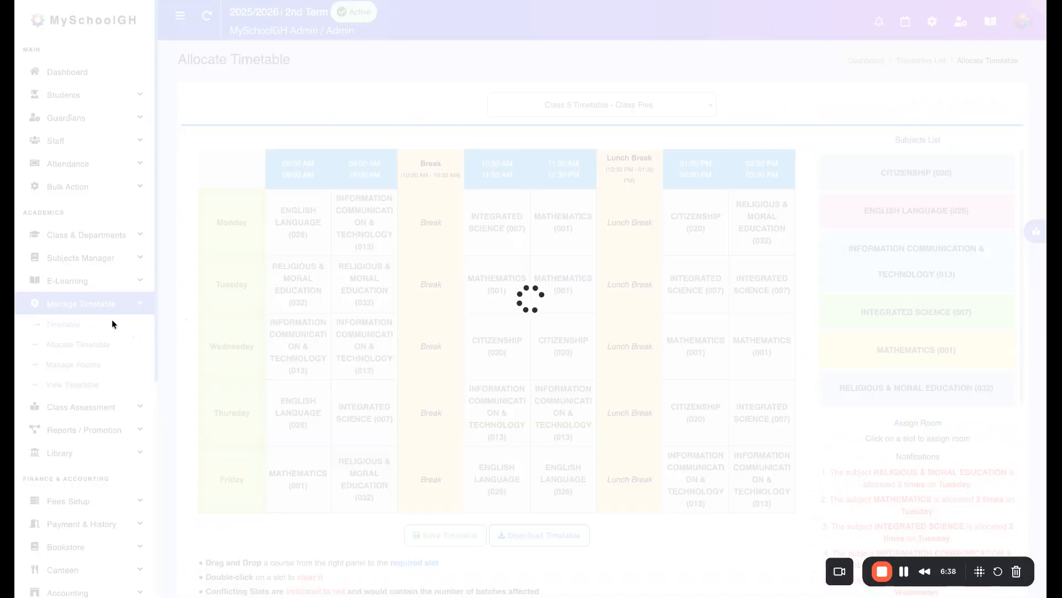